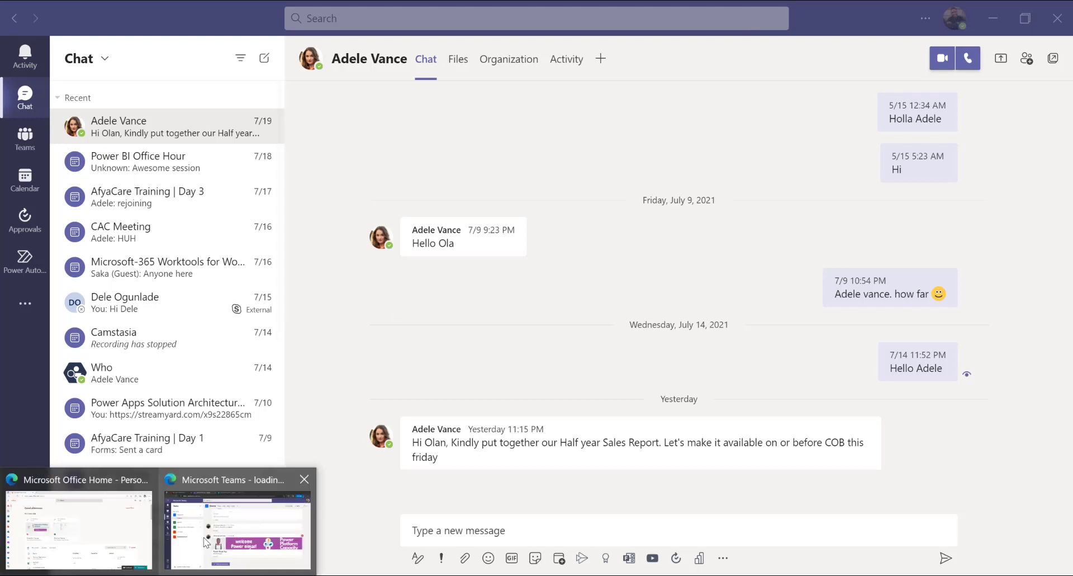
Step: Send a 'Noted' reply to the colleague's Half year Sales Report request in the chat
click(205, 541)
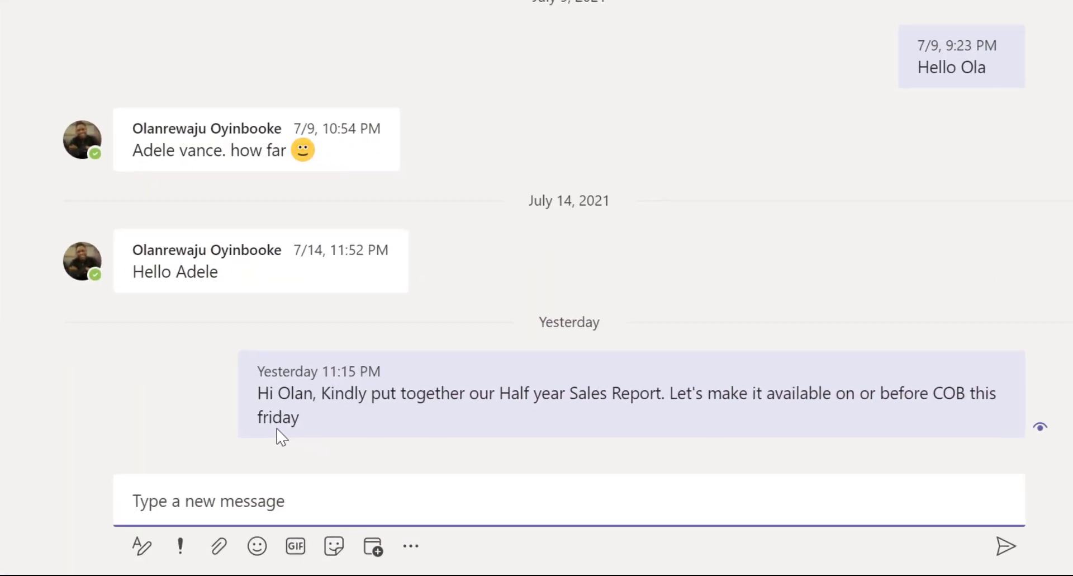
mouse_move(283, 417)
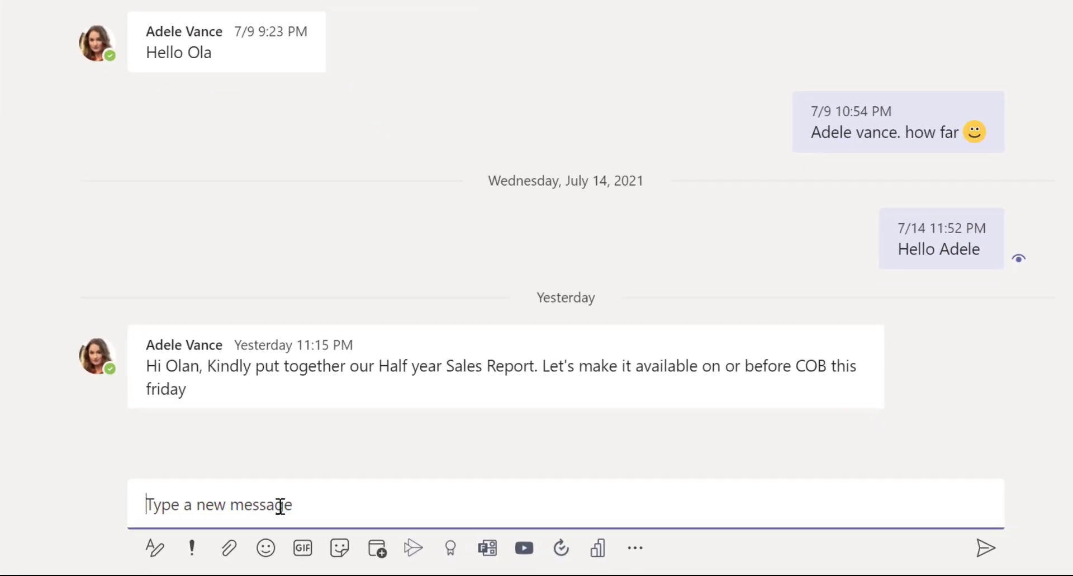
text(Noted)
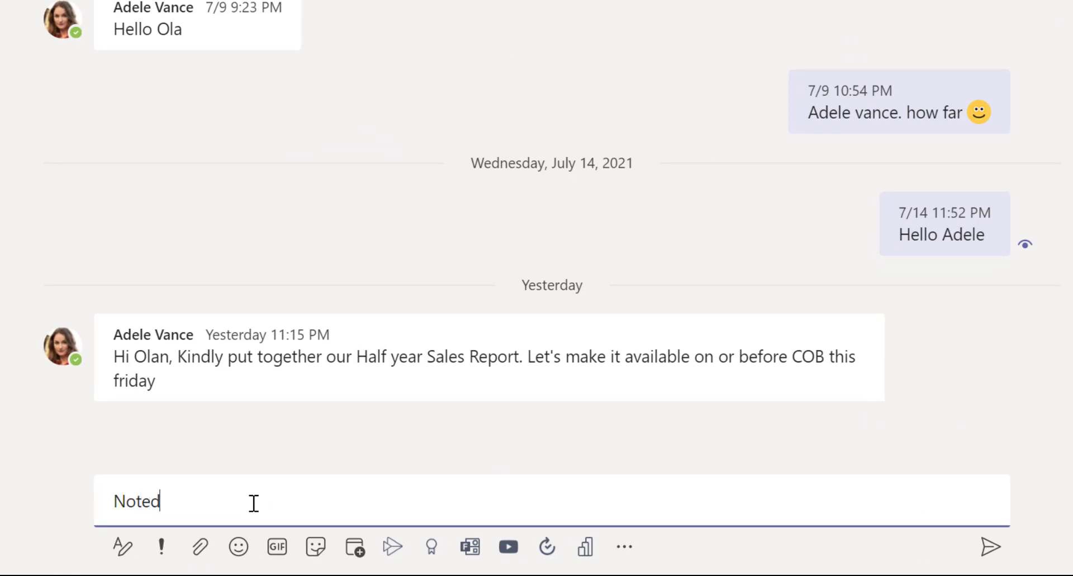
text( Adelev)
key(BackSpace)
key(Return)
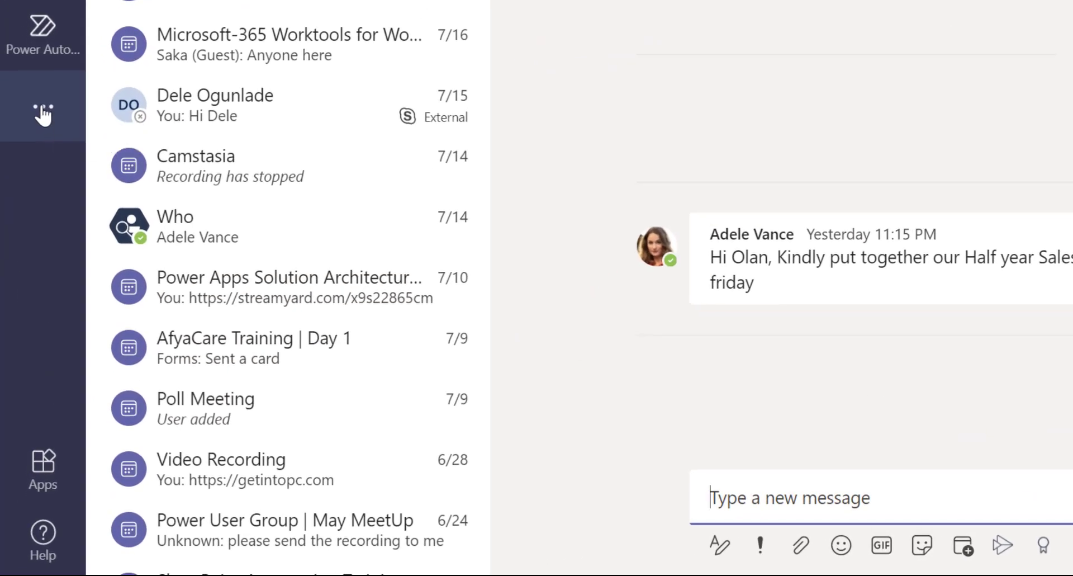
Step: Search the Teams app store for 'task' to find Tasks by Planner and To Do
click(42, 109)
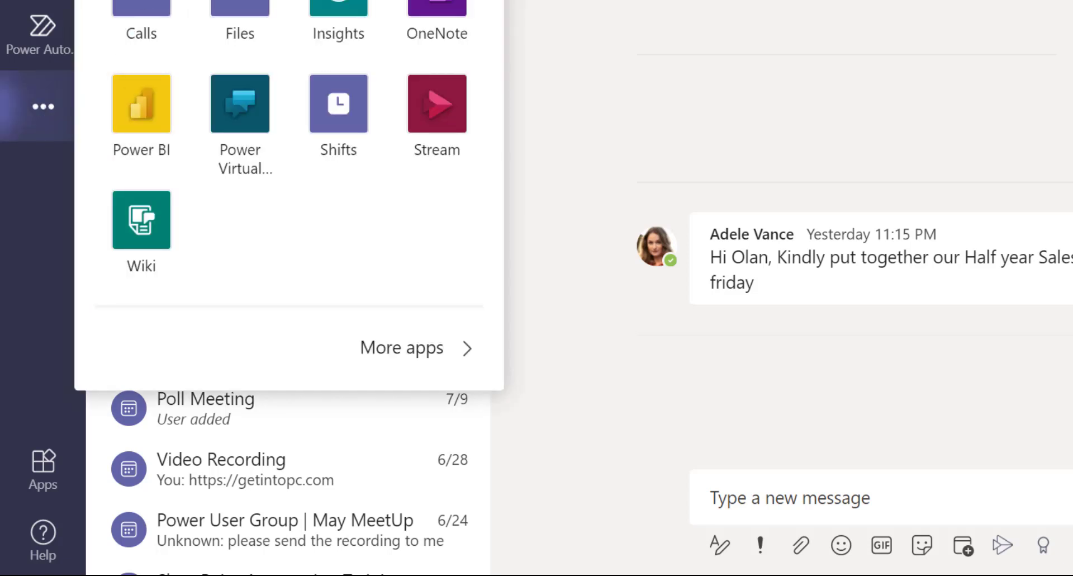
click(47, 464)
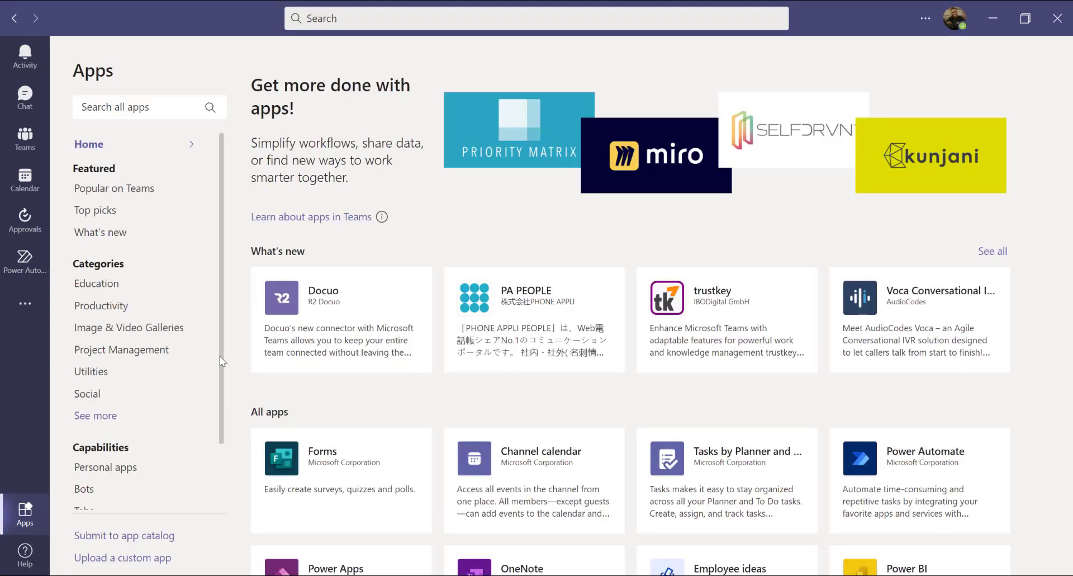
click(126, 105)
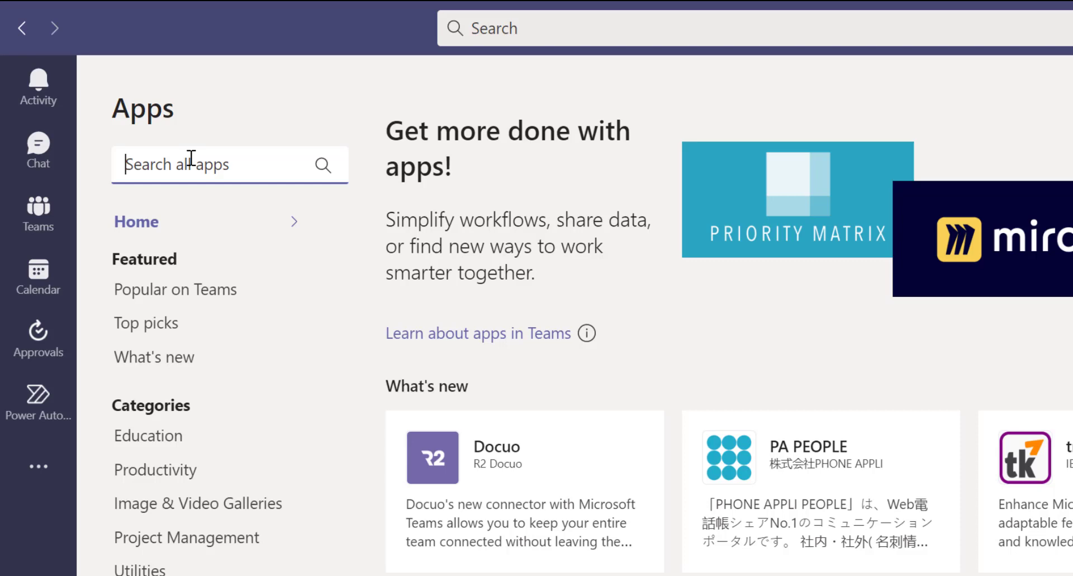
text(task)
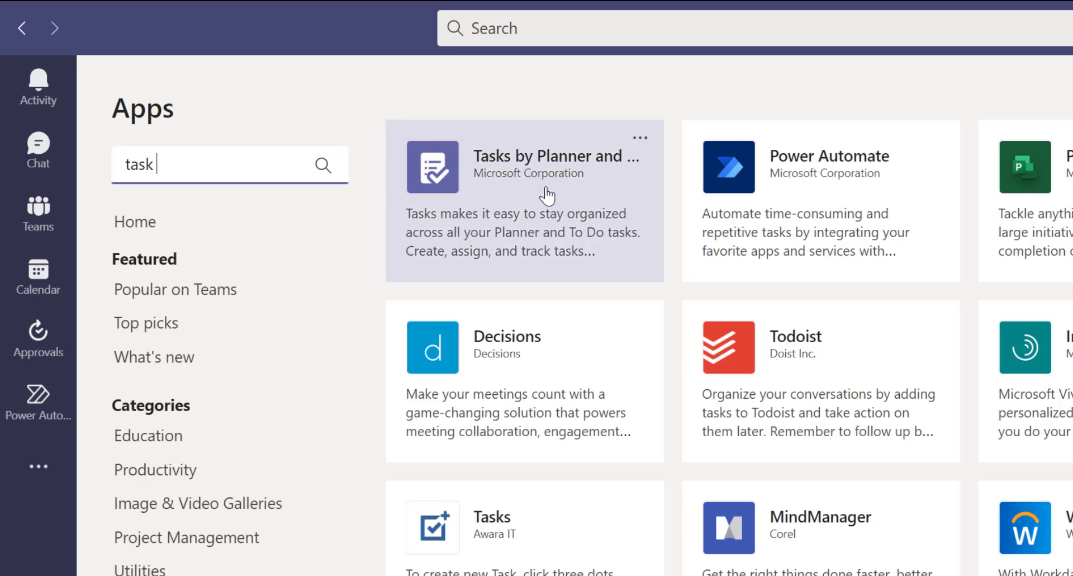
click(553, 179)
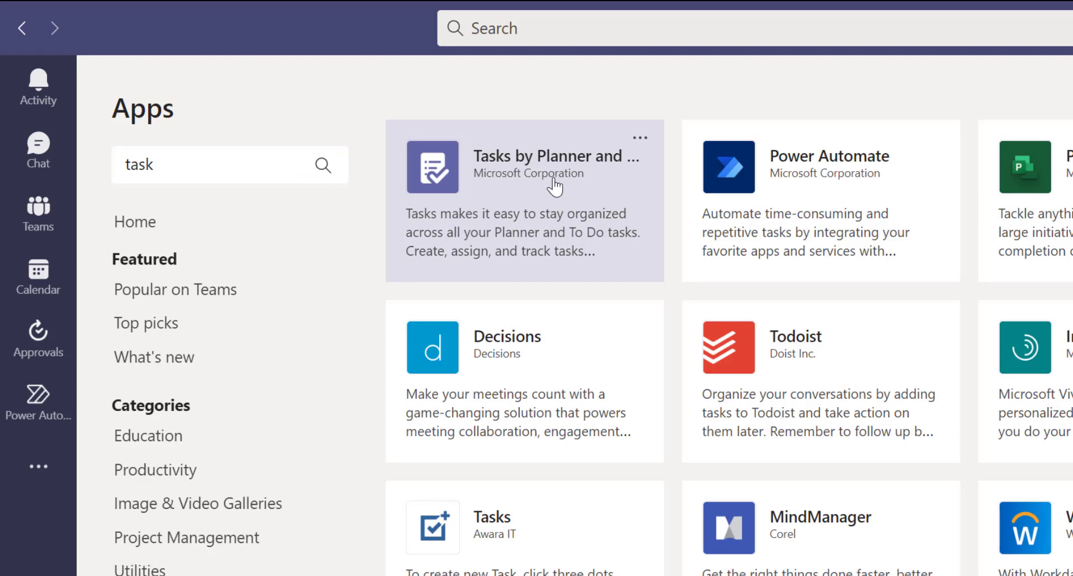
Step: Install the Tasks by Planner and To Do app from its details dialog
click(553, 179)
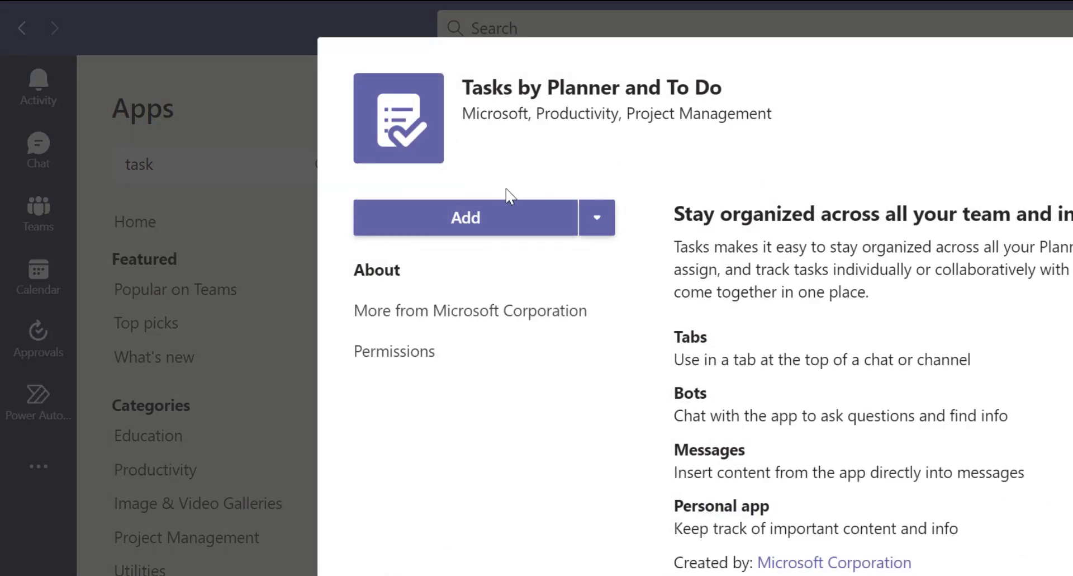
click(597, 217)
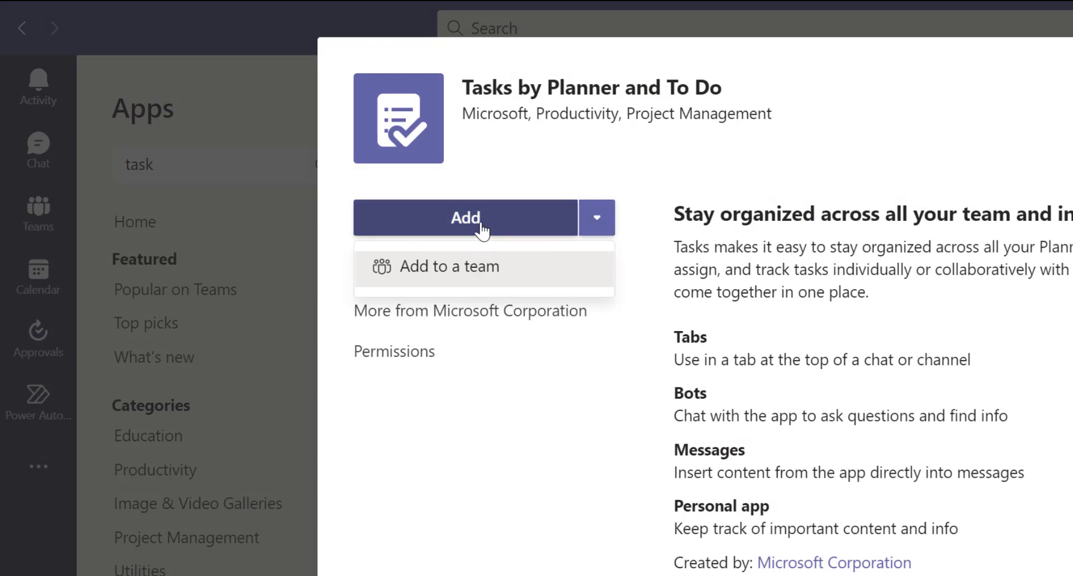
click(493, 350)
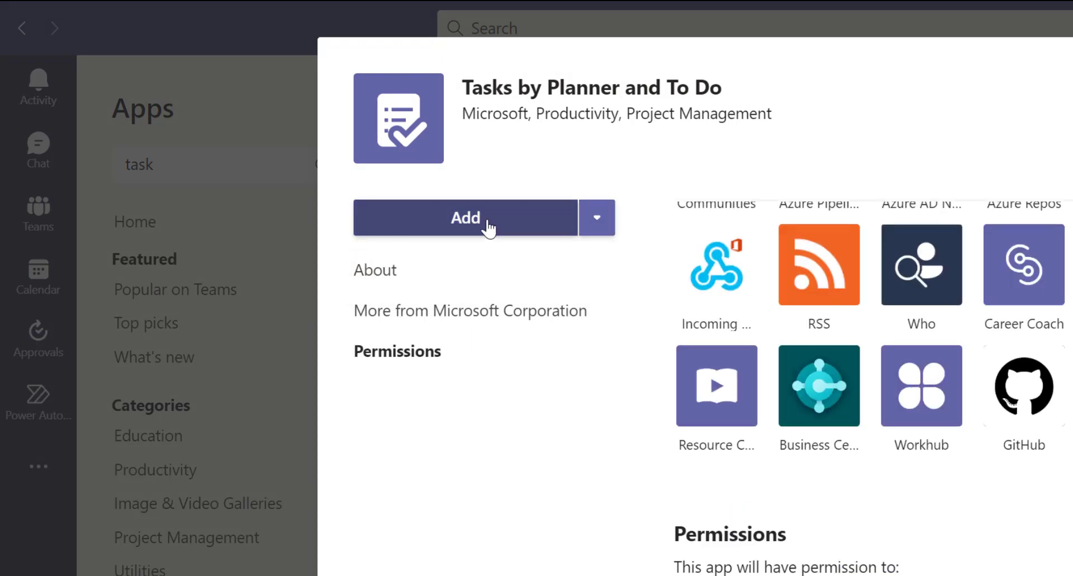
click(487, 224)
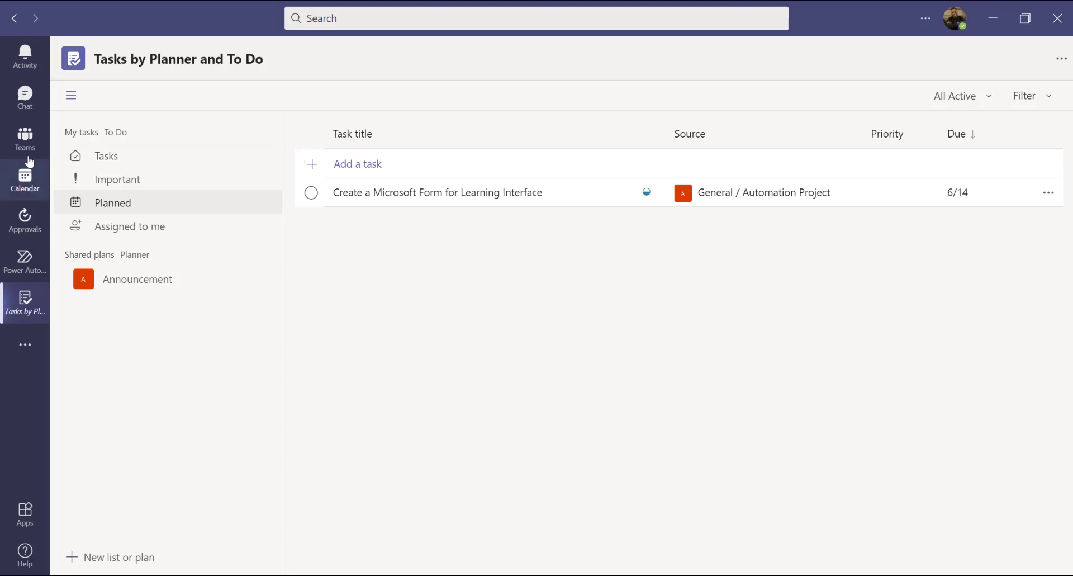
Step: Back in the chat, start creating a task from the colleague's sales report message
click(24, 109)
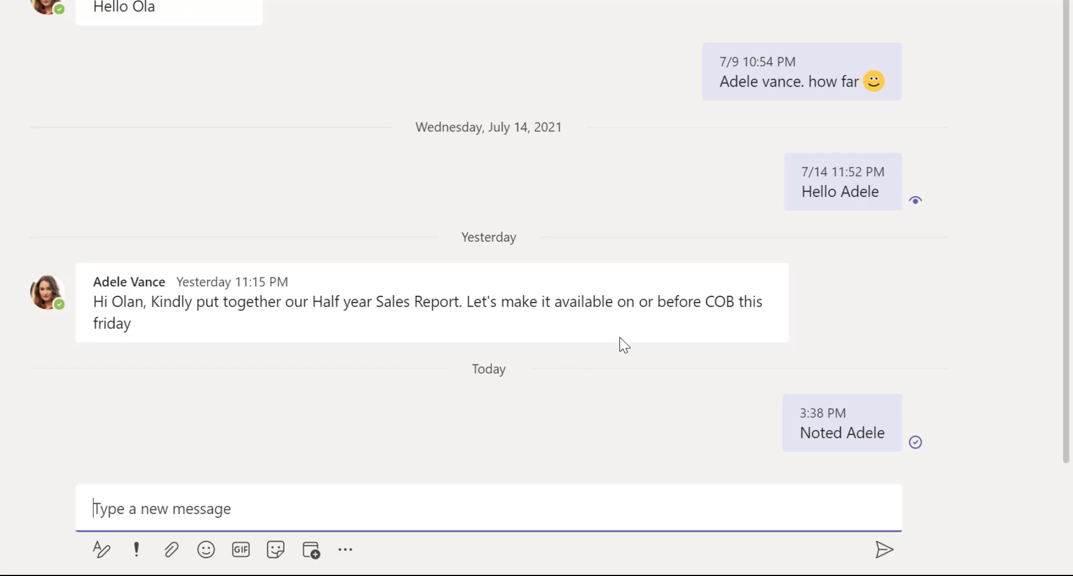
mouse_move(729, 296)
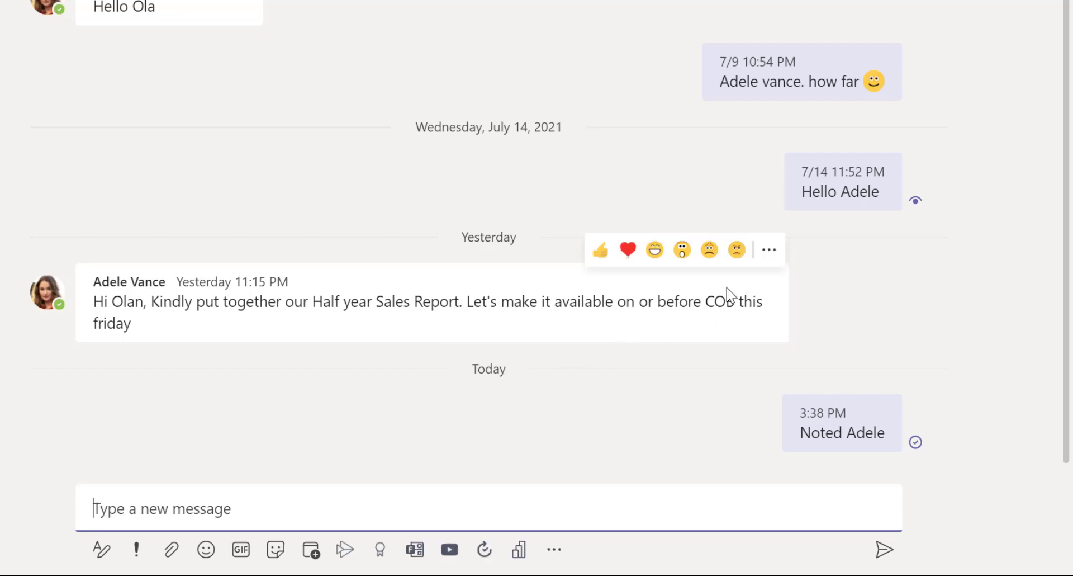
click(769, 257)
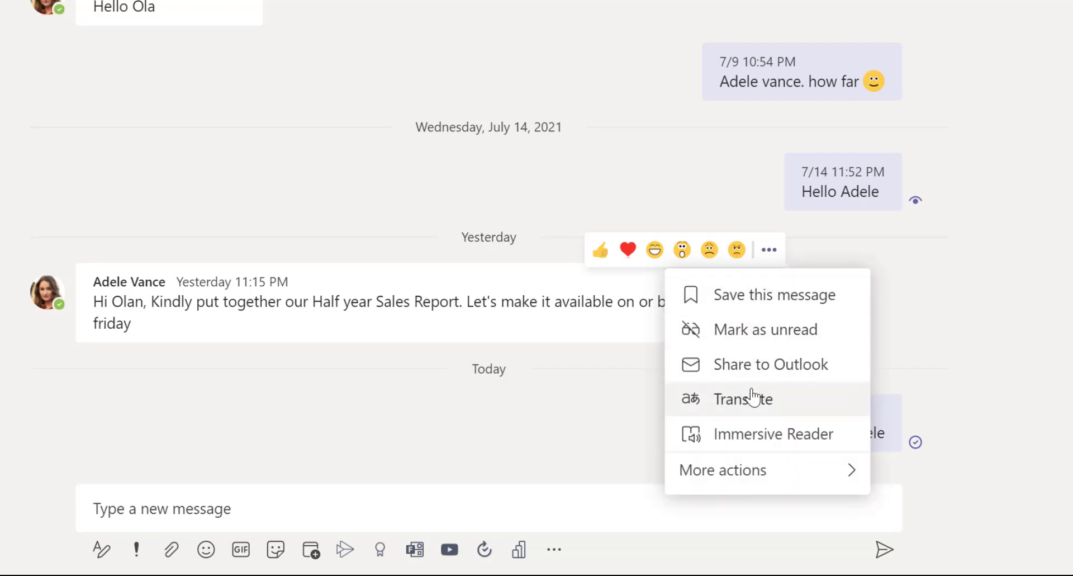
mouse_move(749, 482)
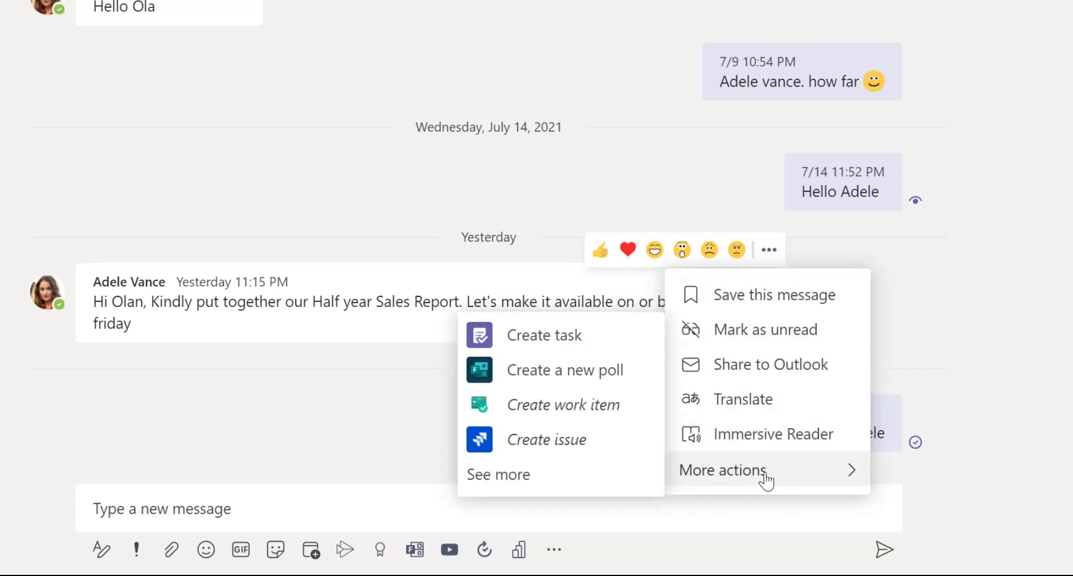
click(558, 337)
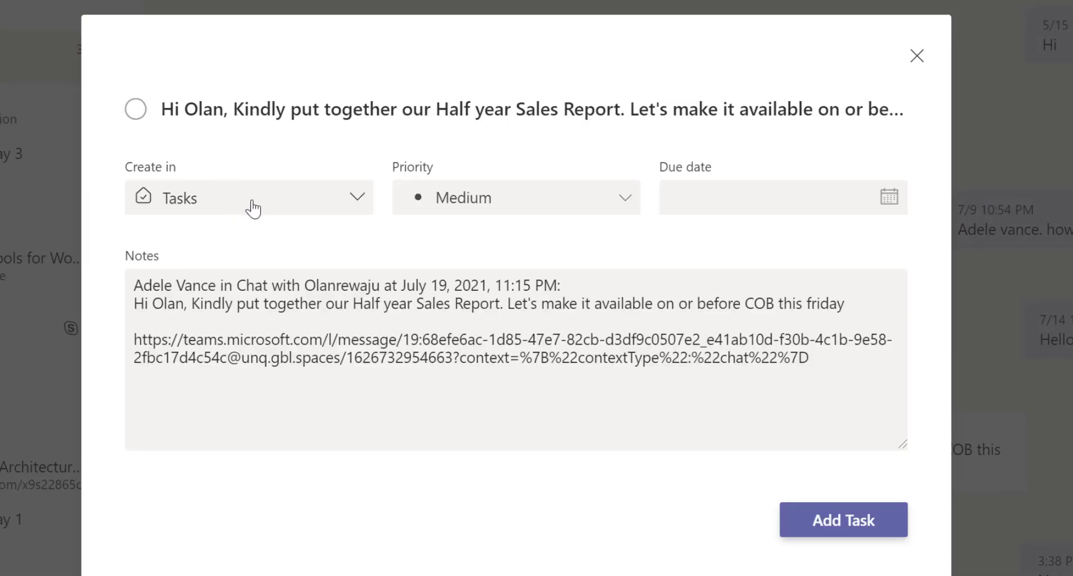
Step: Set the new task to Important priority, due Thu Jul 22 2021
click(253, 207)
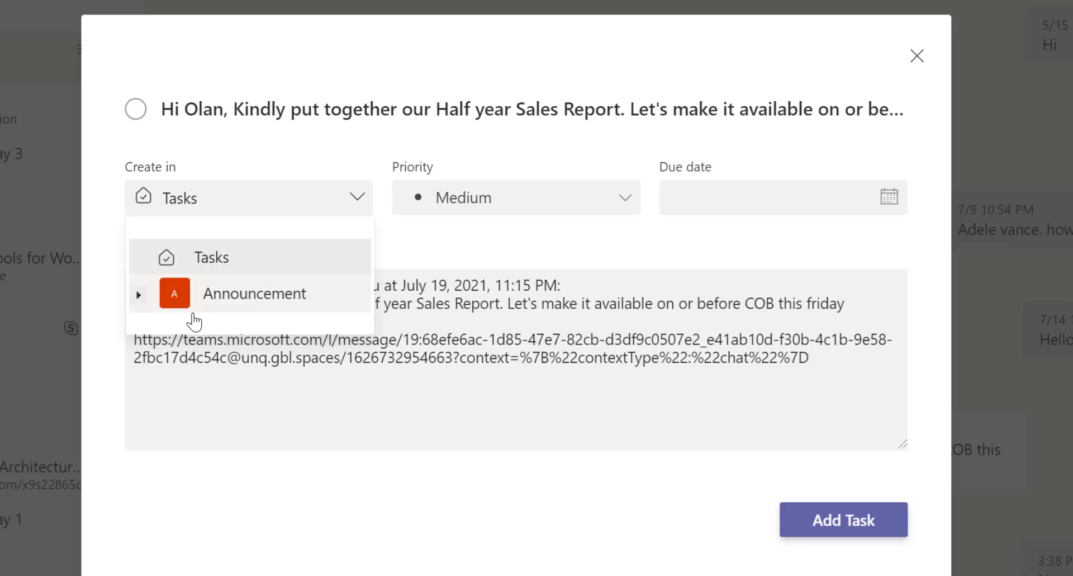
click(234, 204)
click(234, 203)
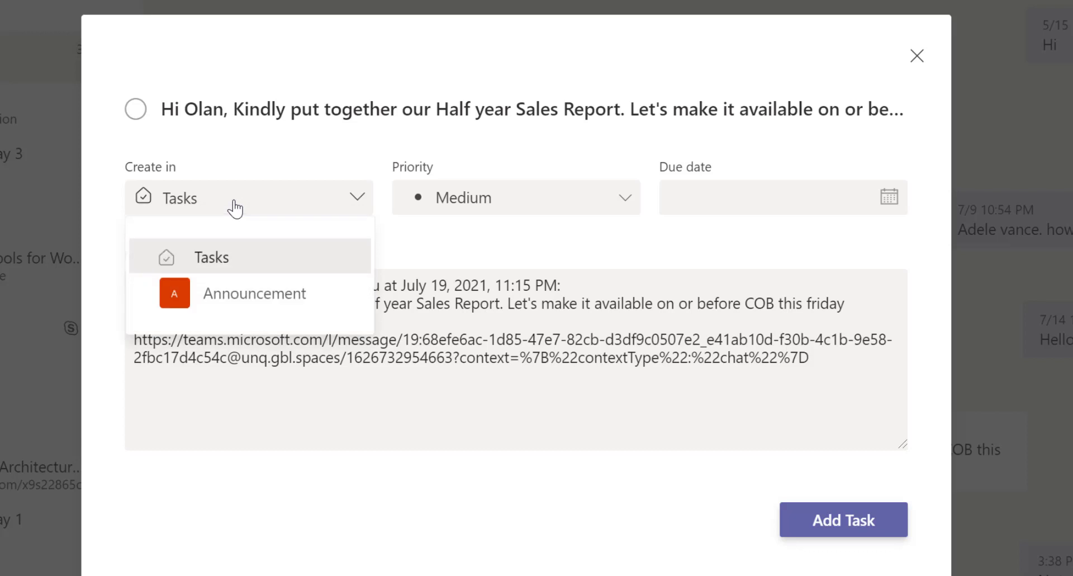
click(539, 207)
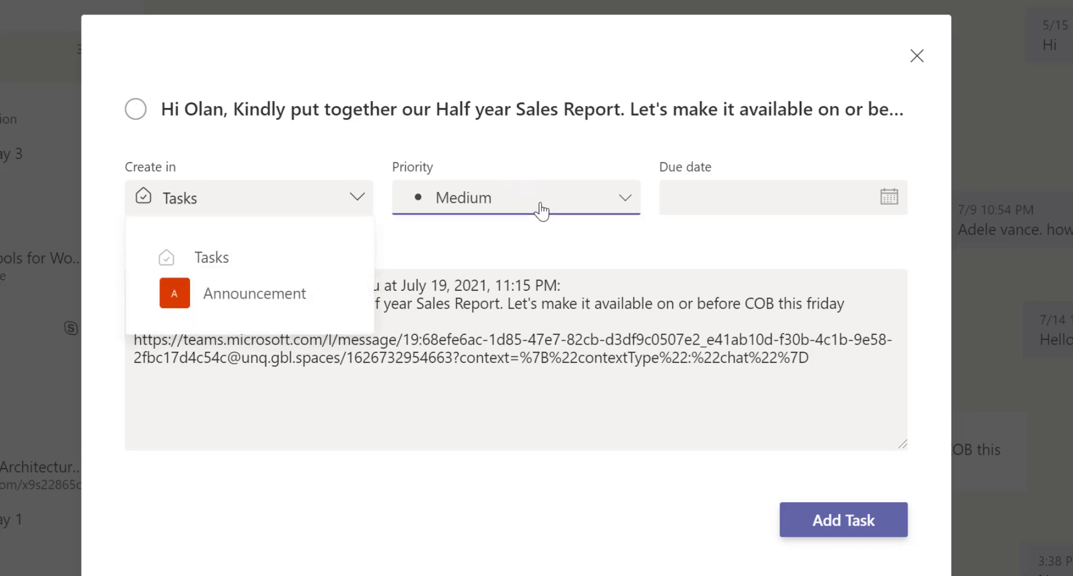
click(504, 244)
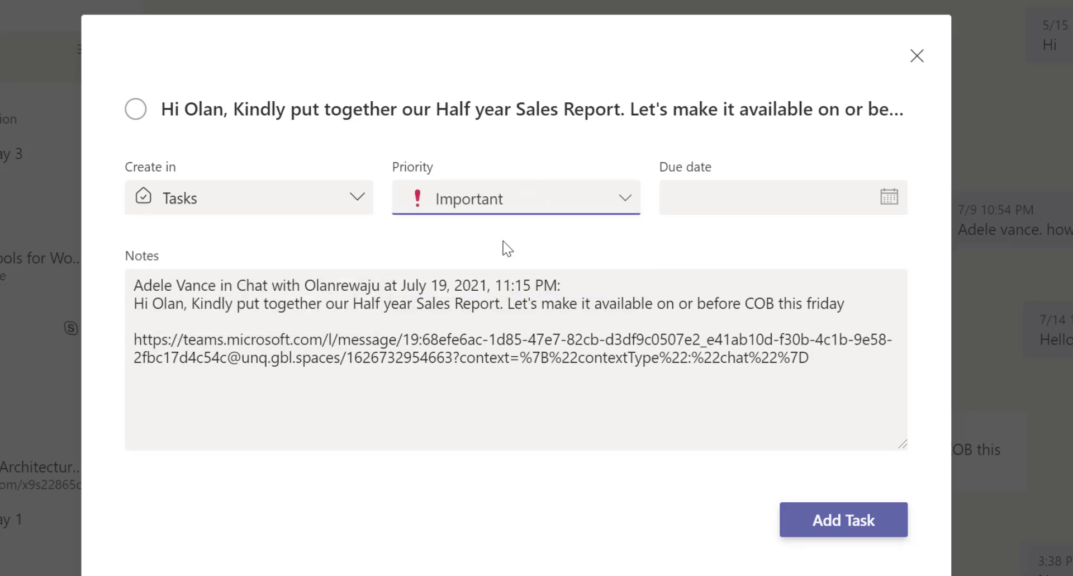
click(815, 202)
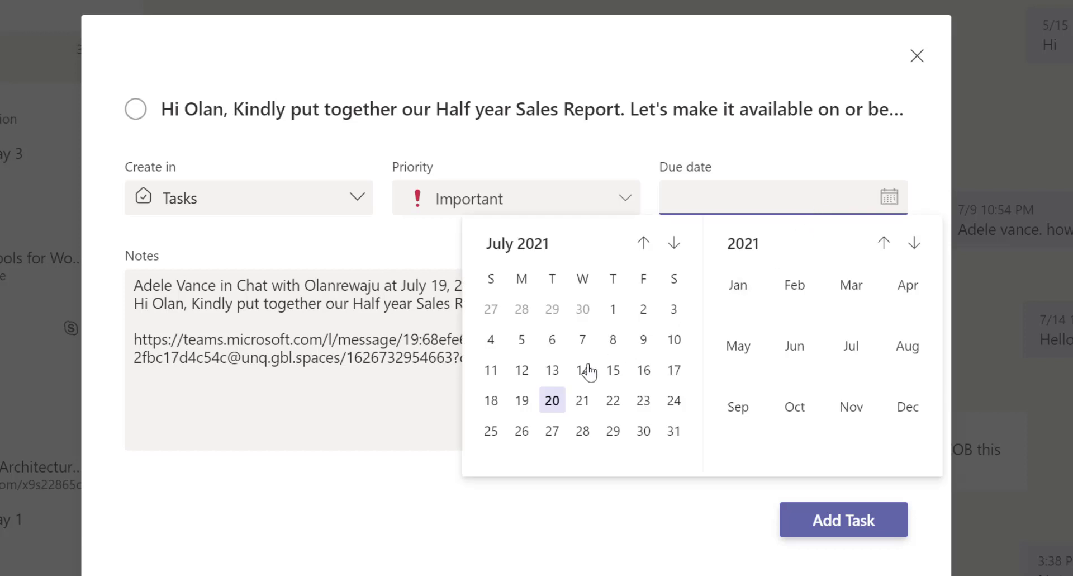
click(613, 402)
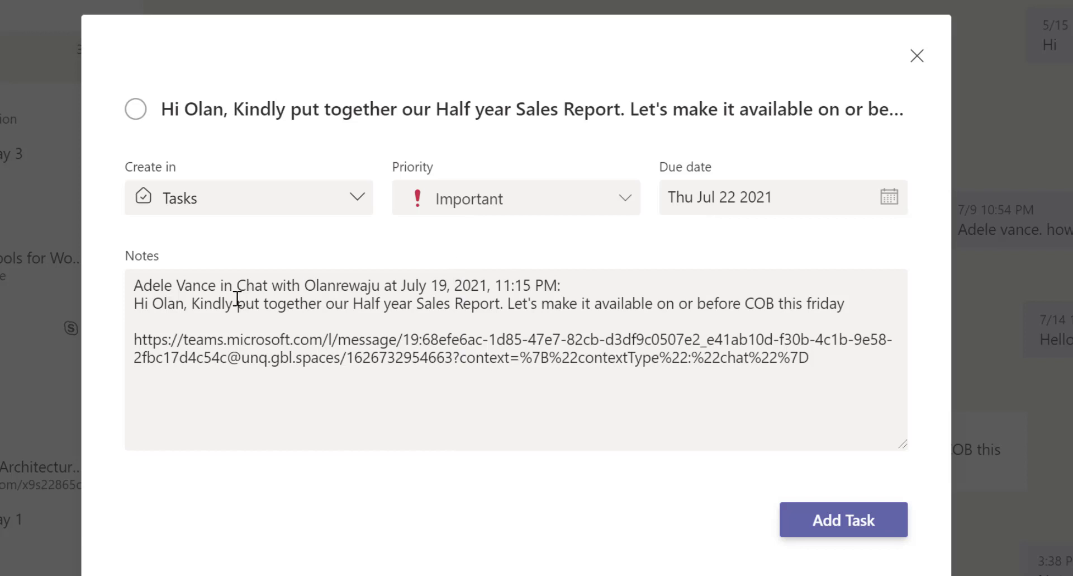
Step: Trim the task title to 'Half year Sales Report' and add the task
click(193, 302)
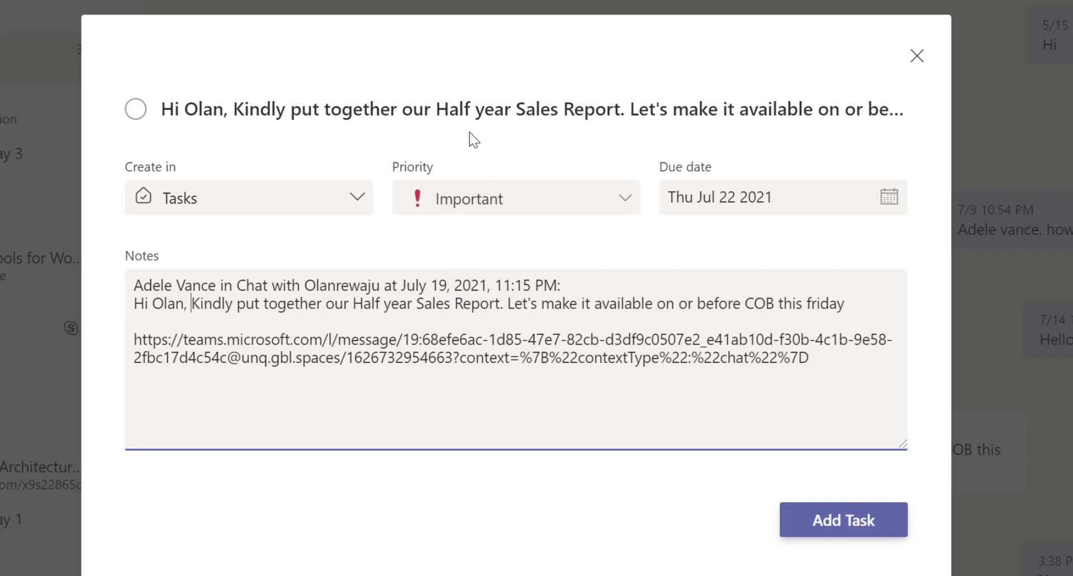
click(452, 106)
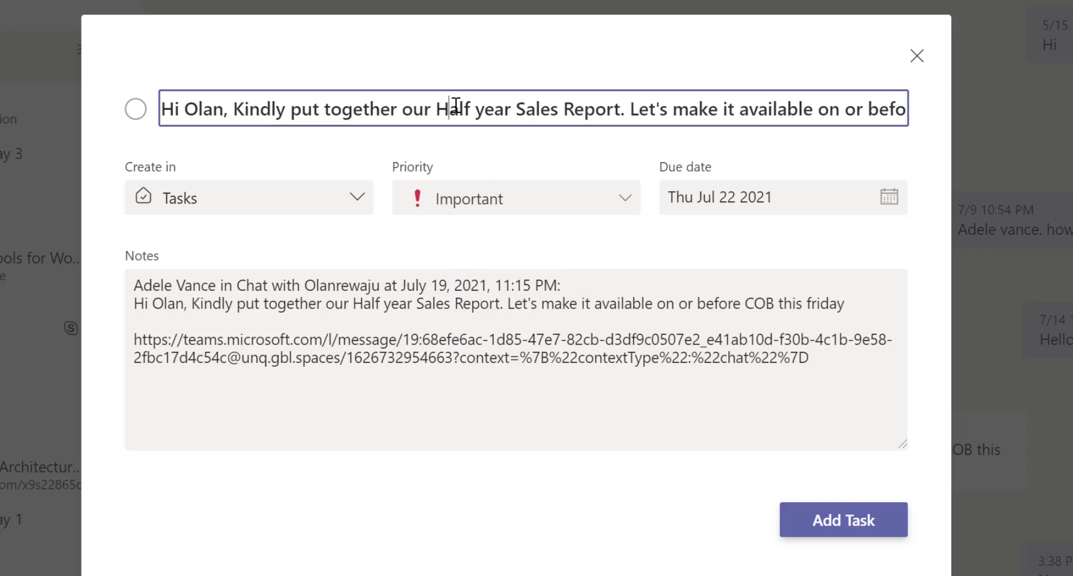
drag(436, 109, 129, 119)
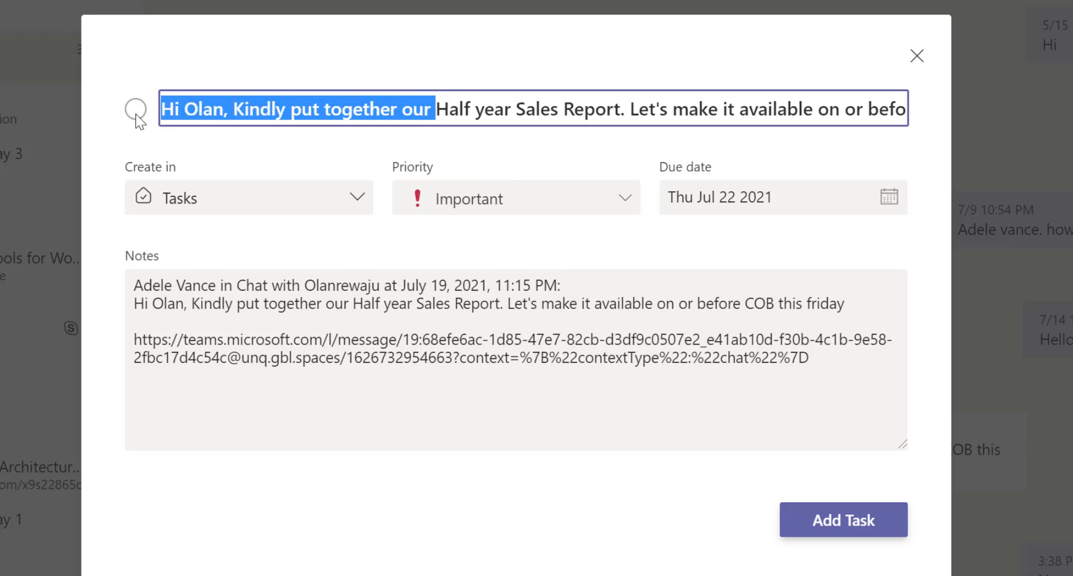
key(BackSpace)
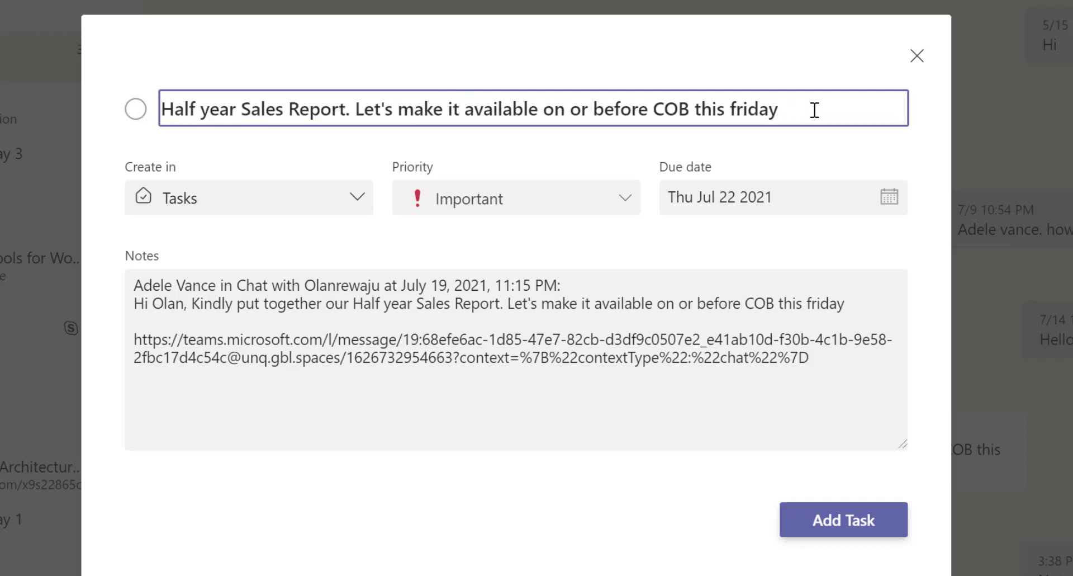
drag(815, 109, 353, 117)
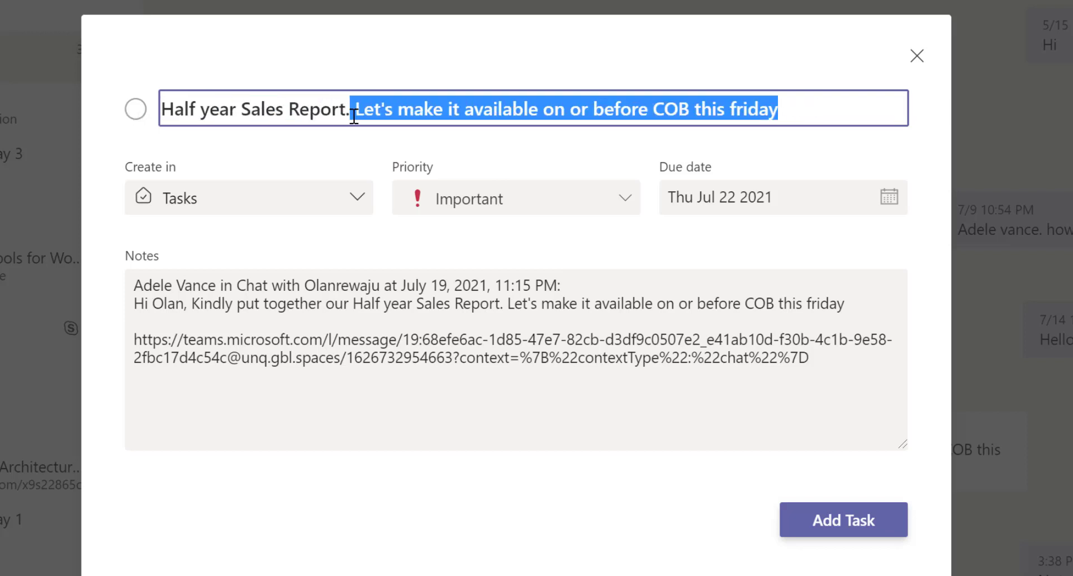
key(BackSpace)
key(BackSpace)
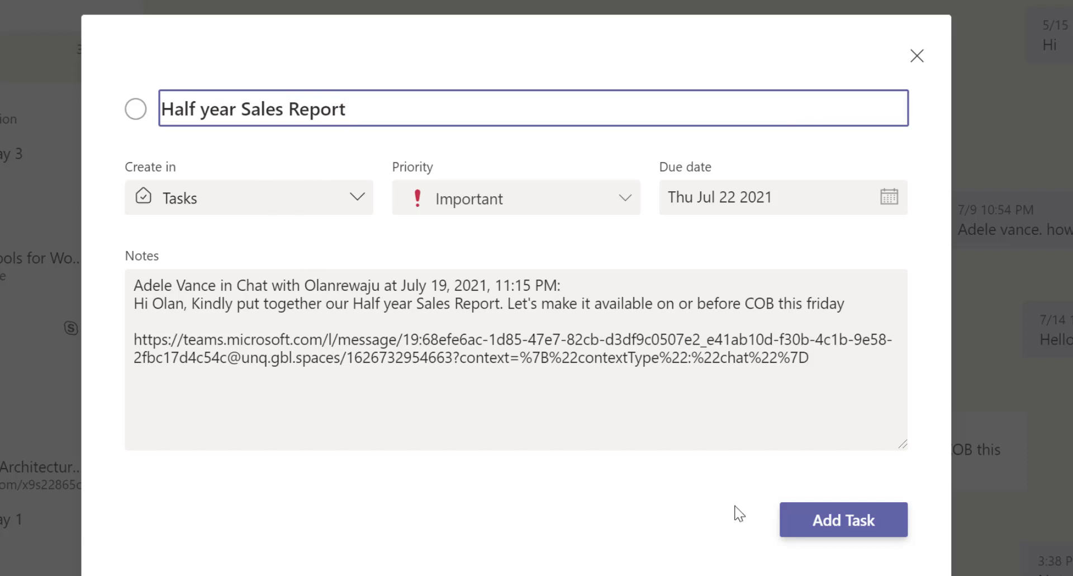
click(846, 519)
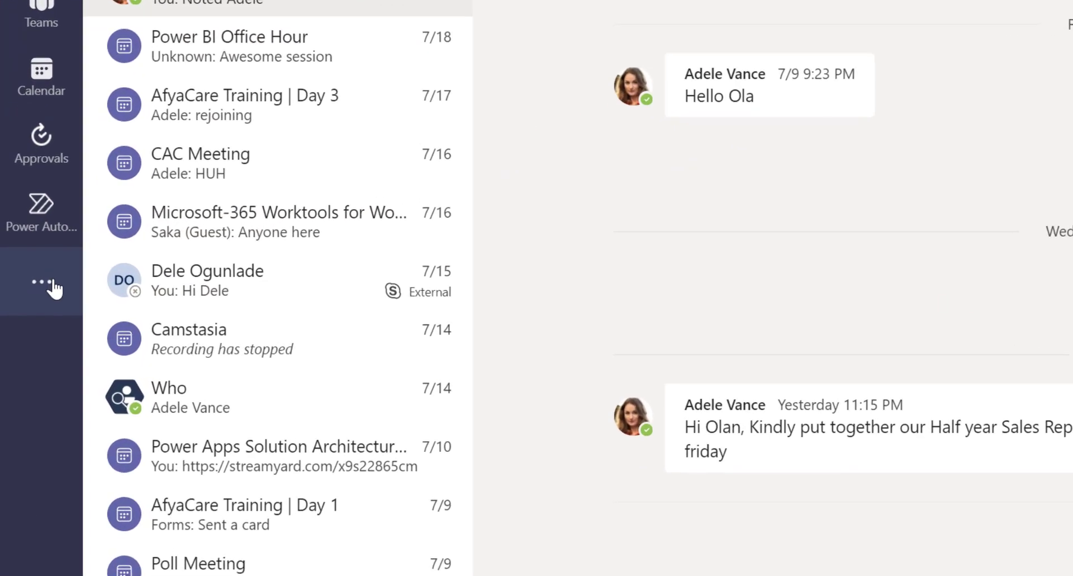
Step: Pin Tasks by Planner and To Do to the app bar and open it
click(55, 288)
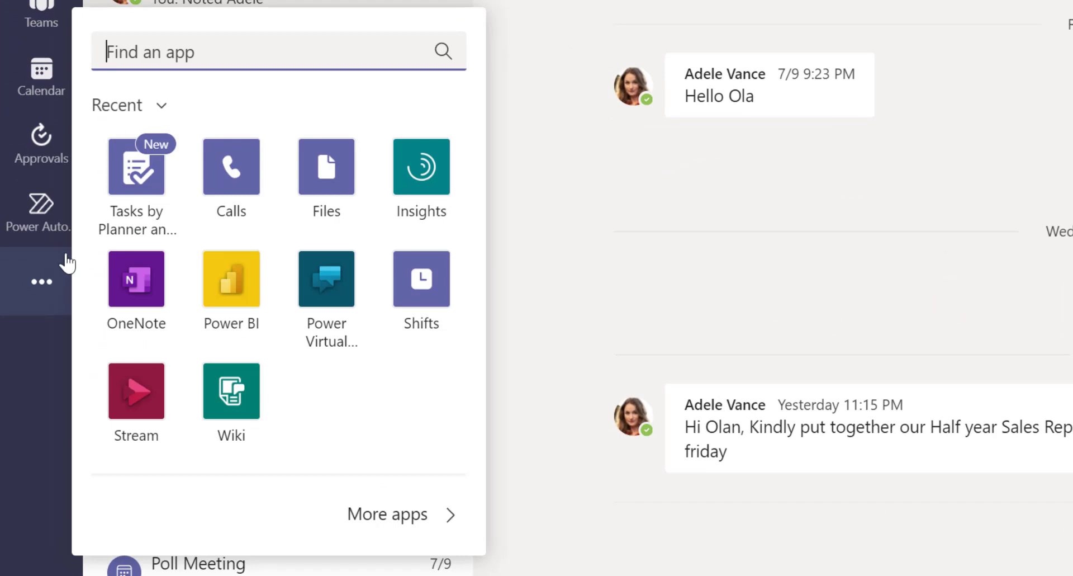
right_click(142, 173)
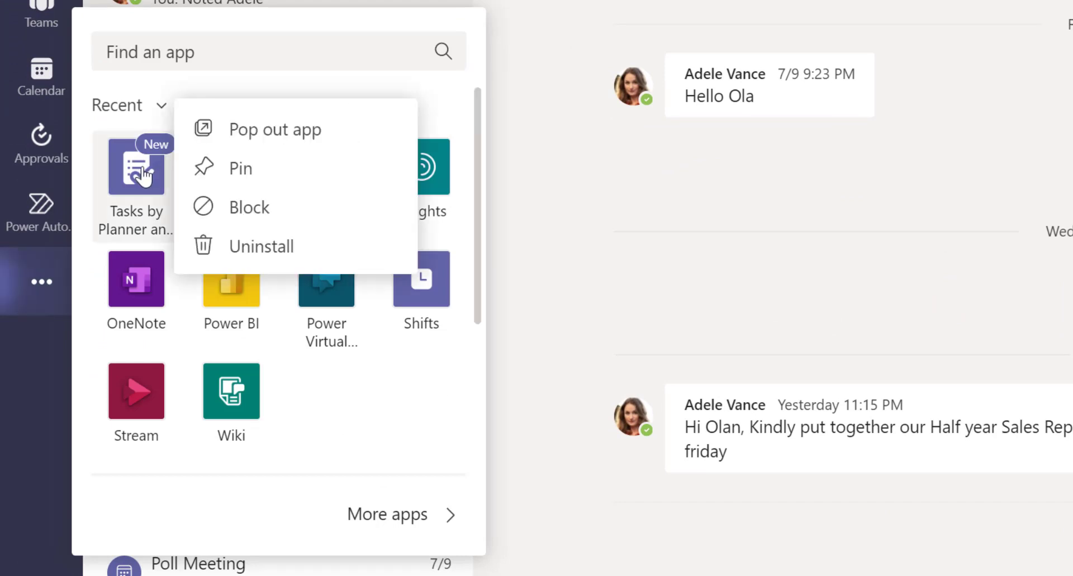
click(243, 183)
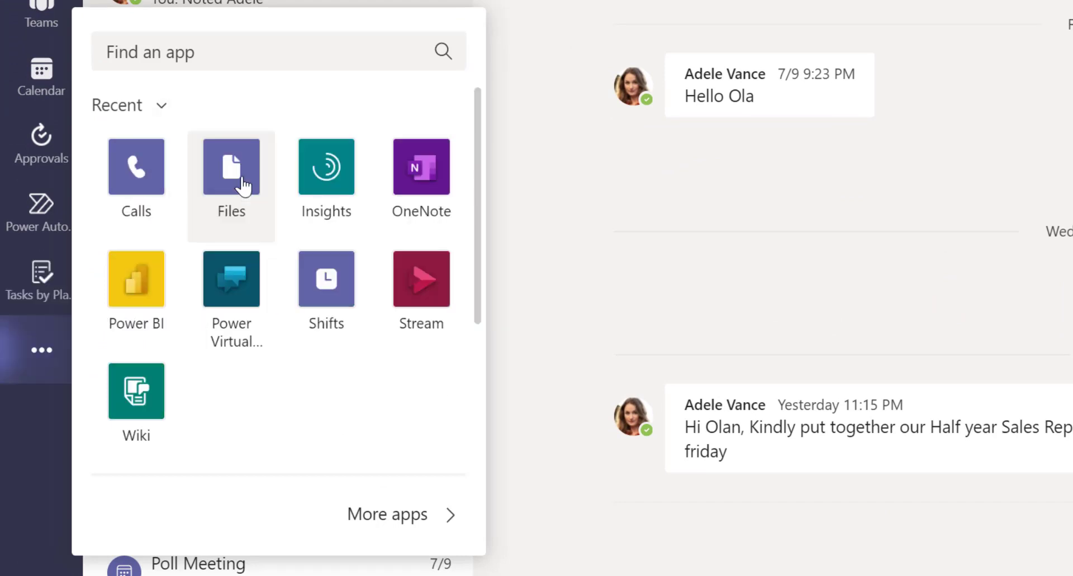
click(40, 302)
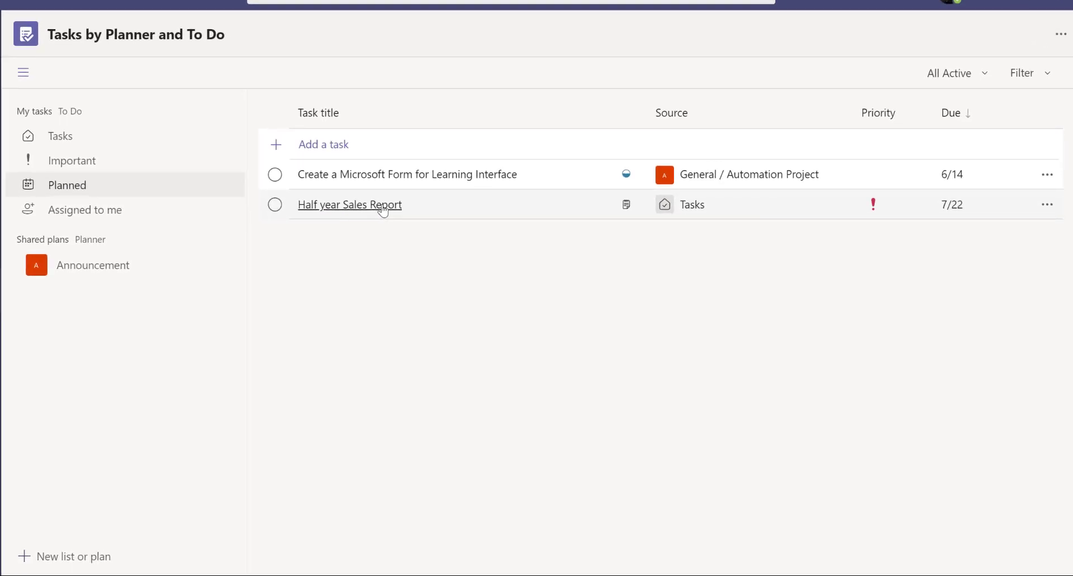
Step: Check the Half year Sales Report task details, then view the Important and Tasks lists
click(383, 208)
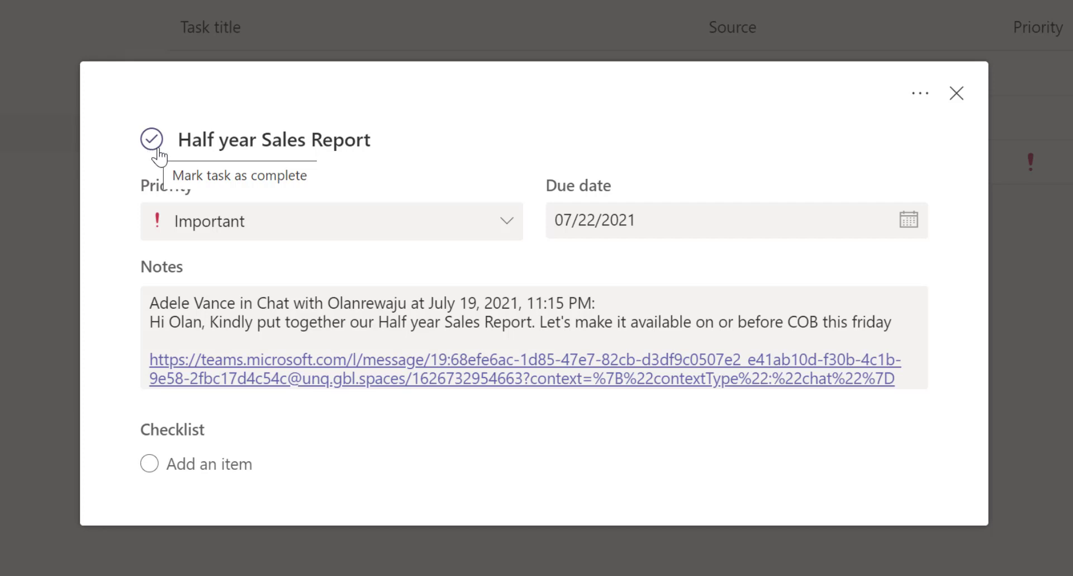
click(956, 94)
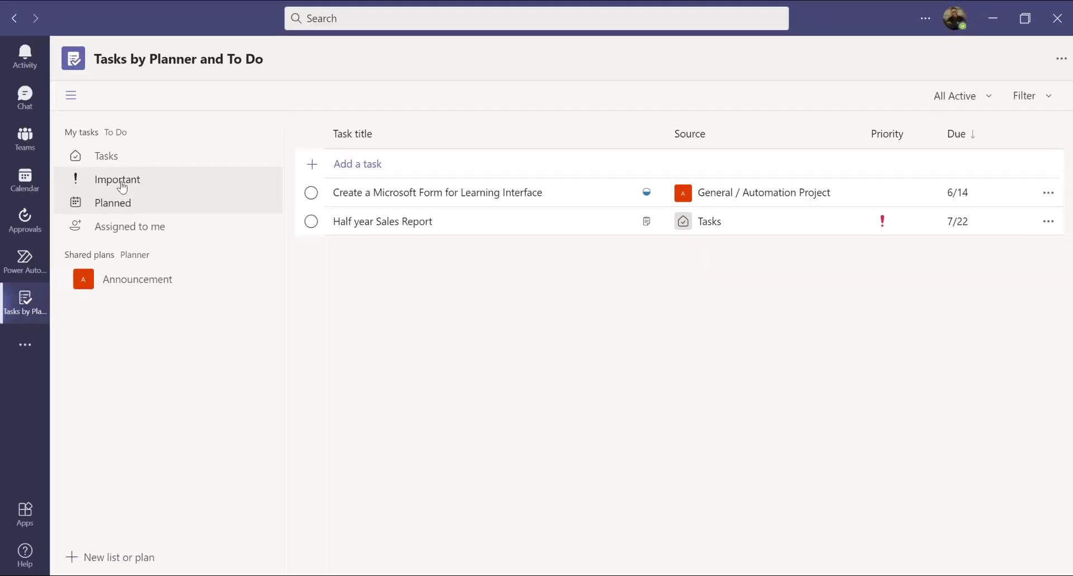
click(123, 186)
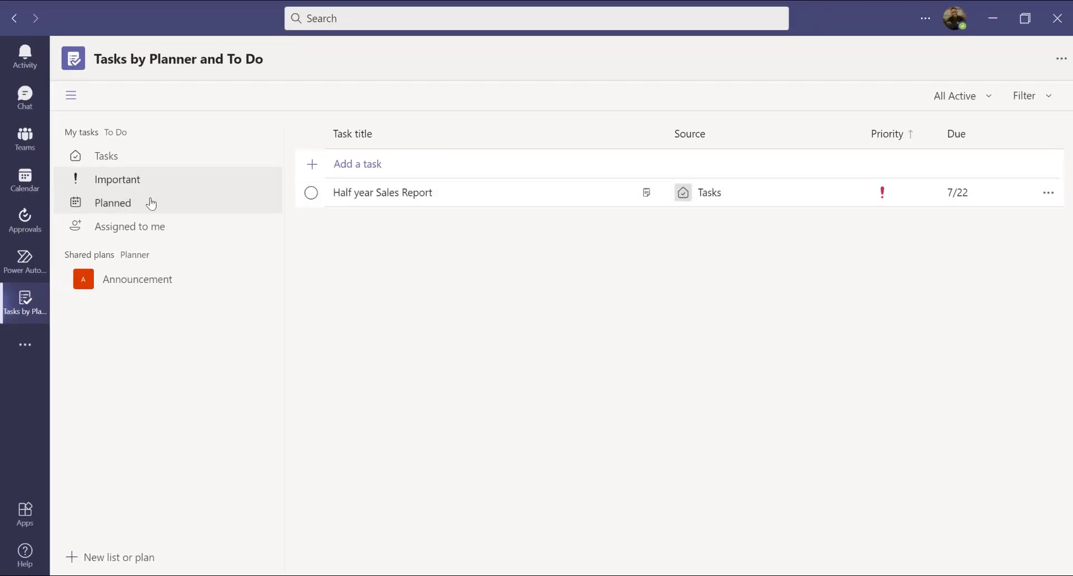
click(111, 161)
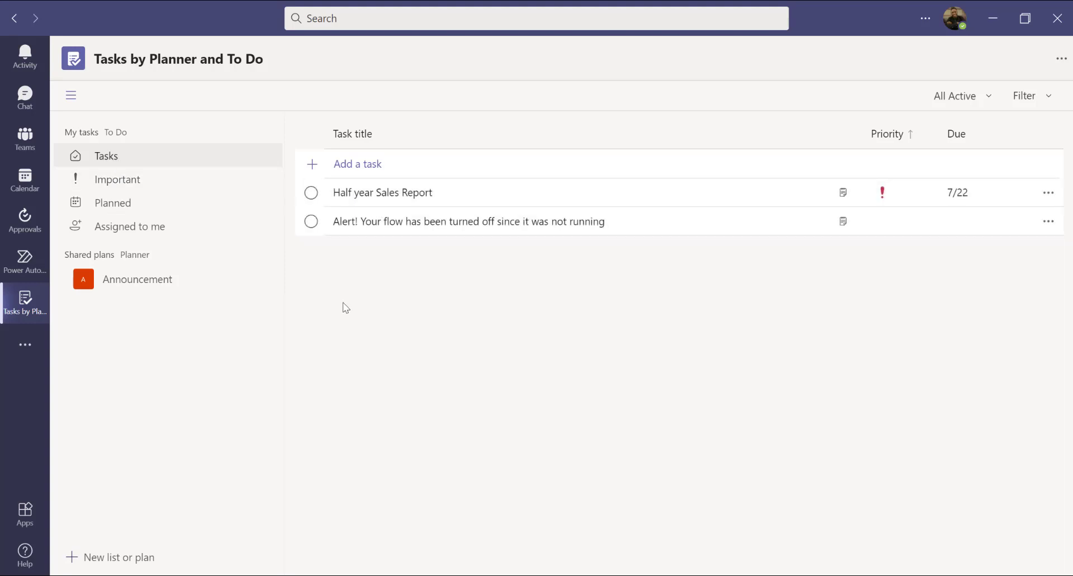
Step: Open the Announcement team's General channel at the June performance report message
click(27, 144)
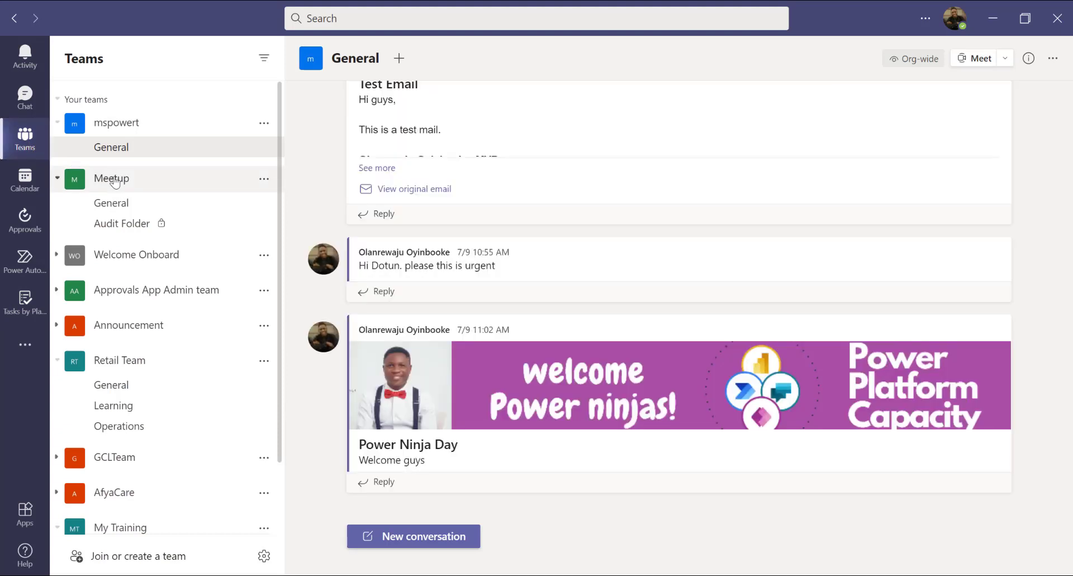
click(111, 202)
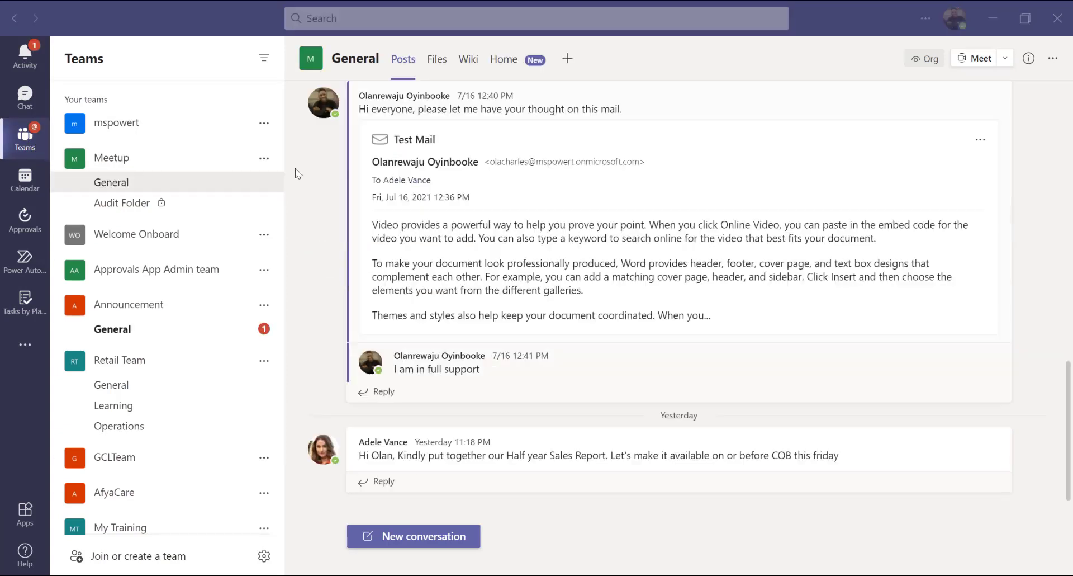
click(122, 334)
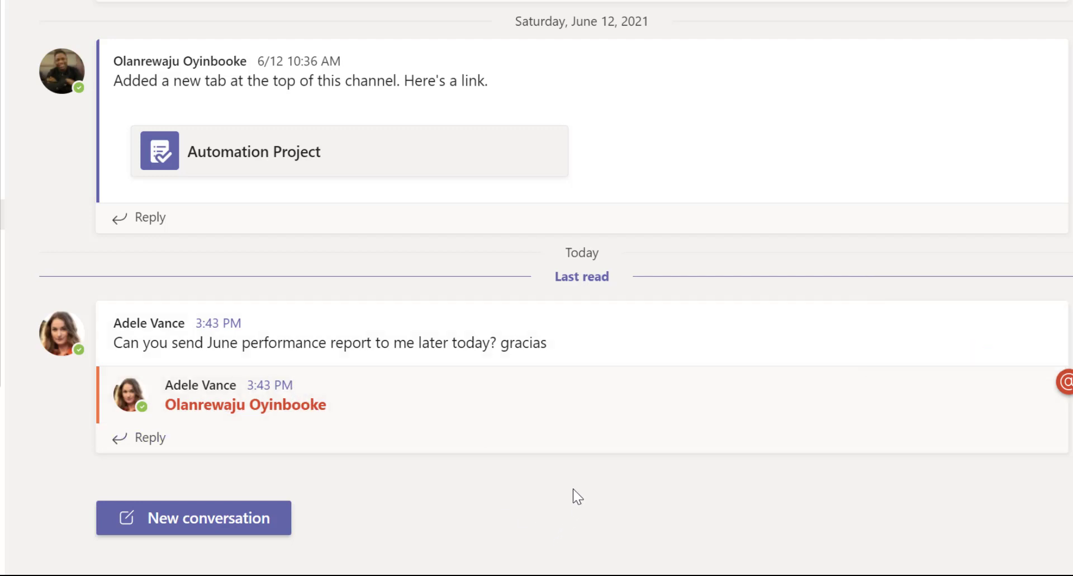
mouse_move(961, 330)
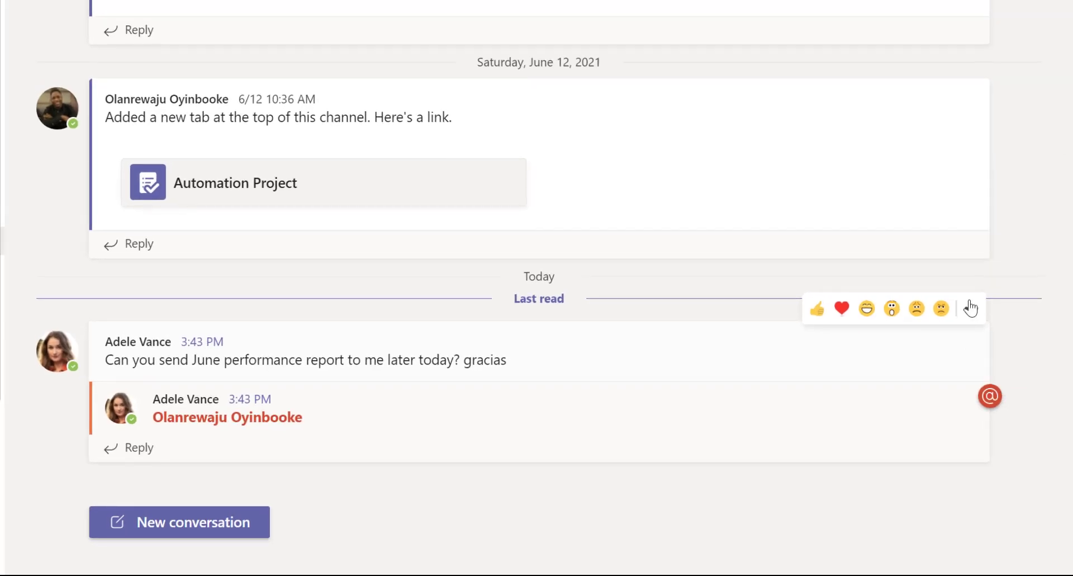
Step: Create a task from the June performance report message and expand the Announcement plans as destination
click(975, 311)
mouse_move(966, 313)
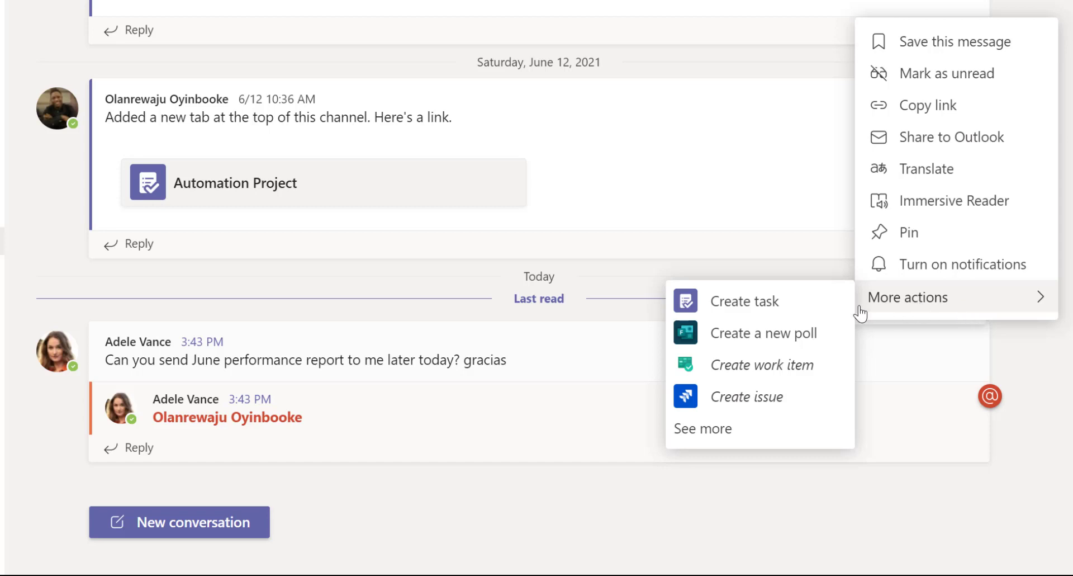
click(798, 309)
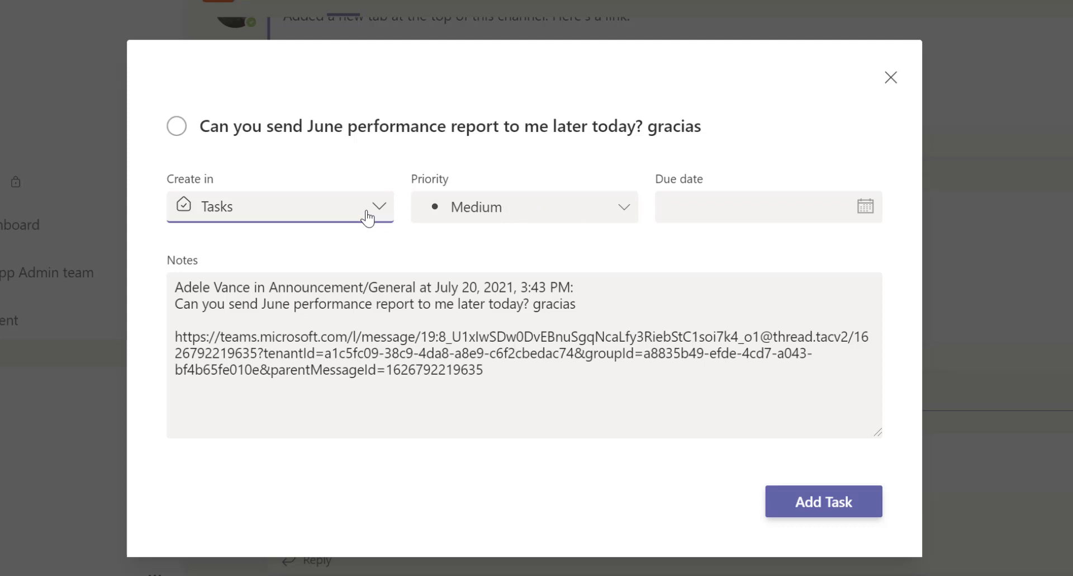
click(367, 216)
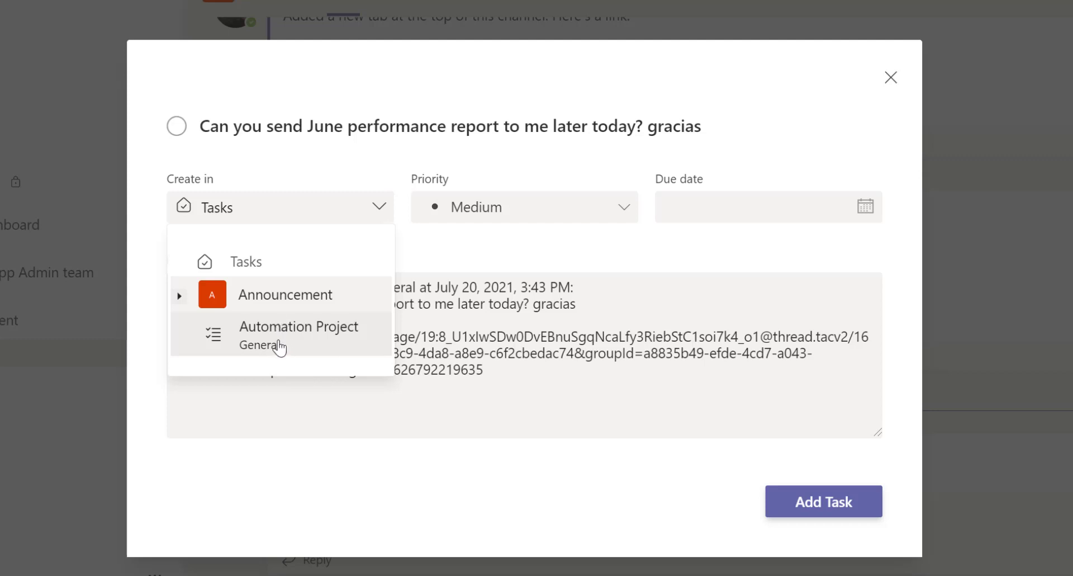
click(256, 261)
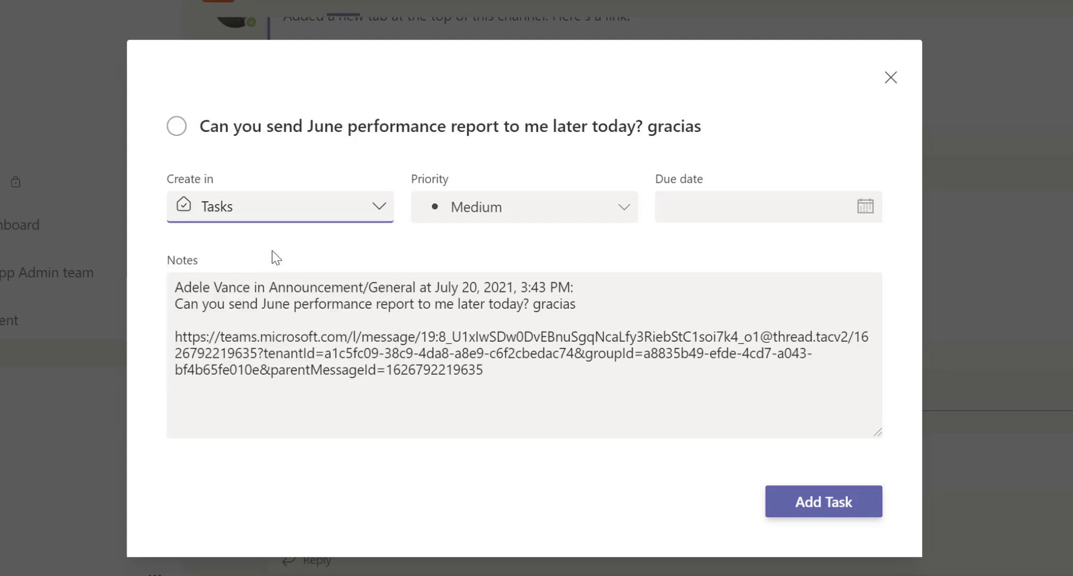
click(378, 206)
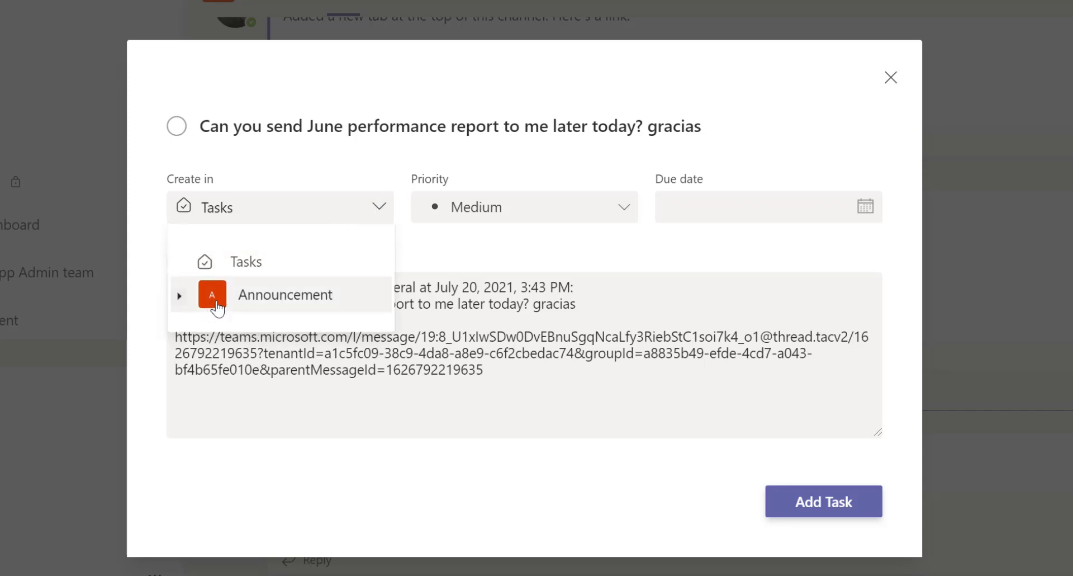
click(218, 309)
Step: Put the task in the Automation Project plan, due Tue Jul 20 2021, assigned to a team member
click(280, 347)
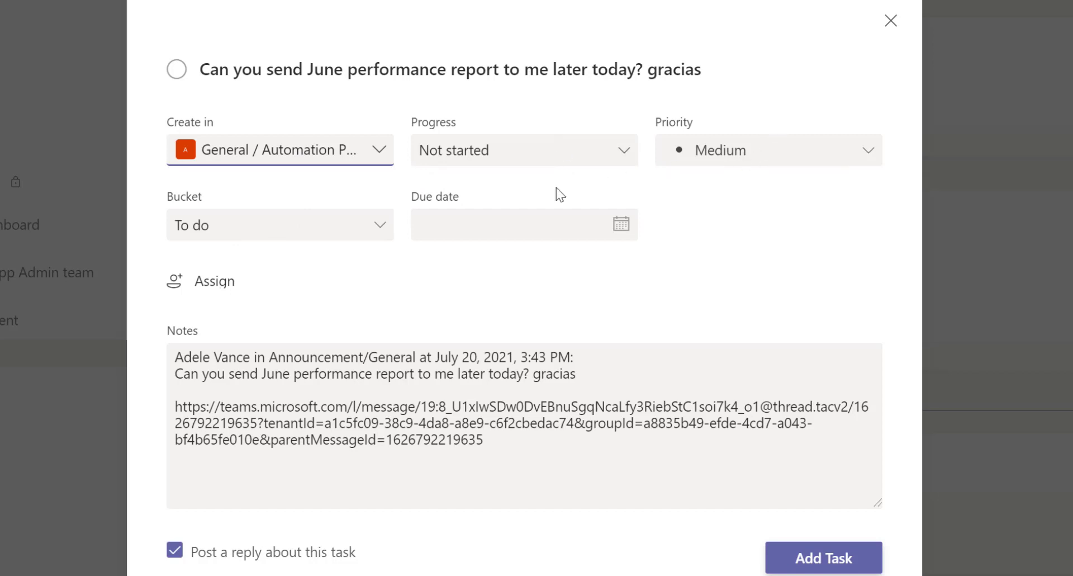
click(508, 224)
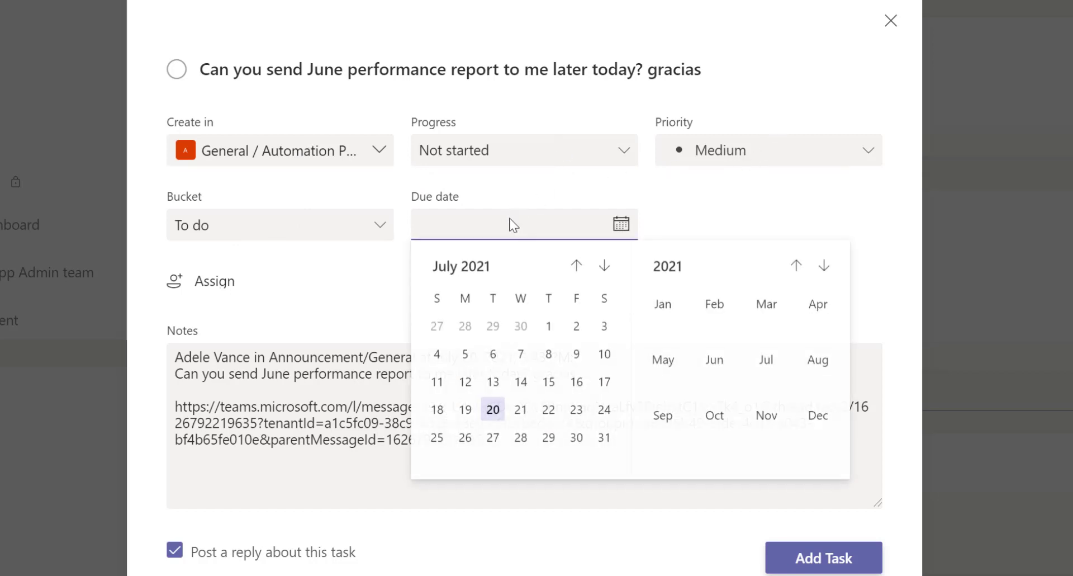
click(493, 410)
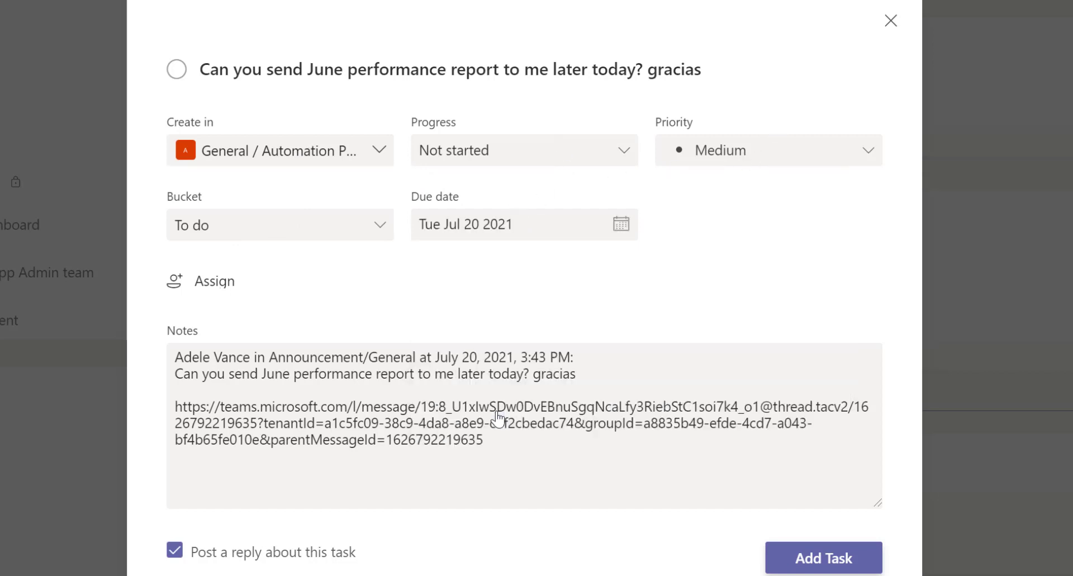
click(213, 285)
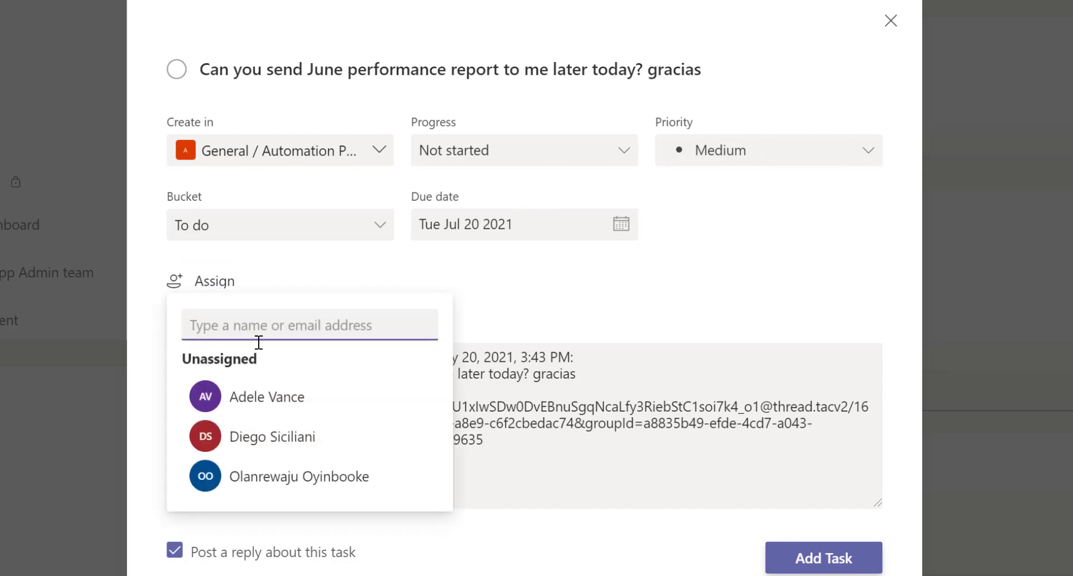
click(300, 475)
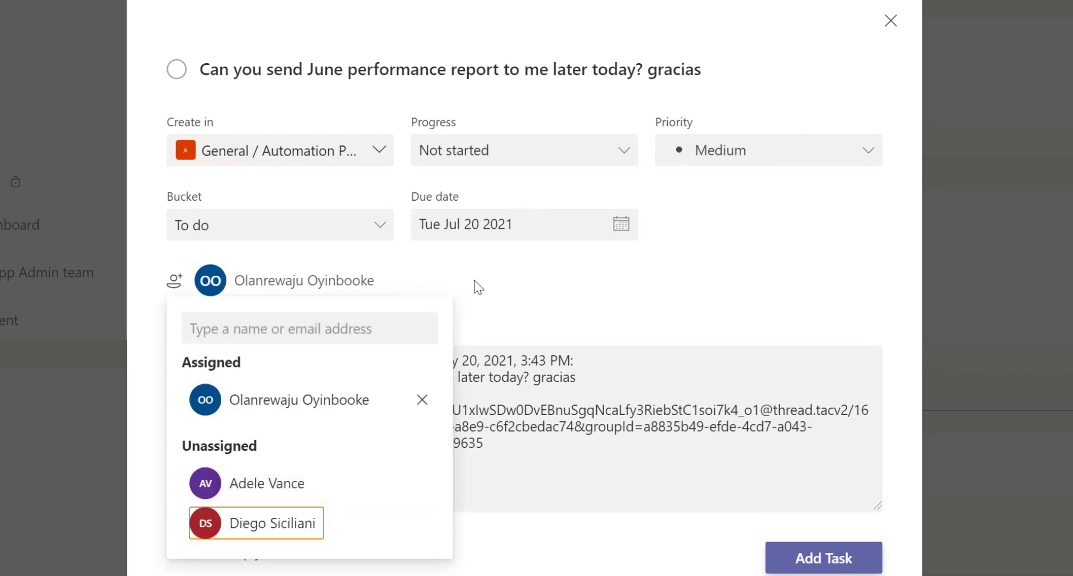
click(554, 304)
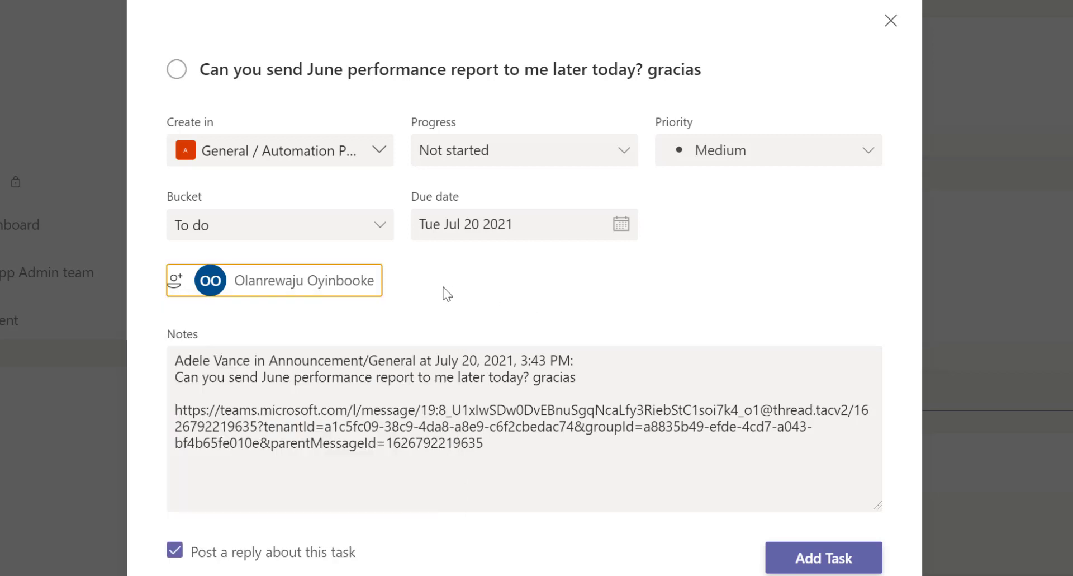
click(234, 71)
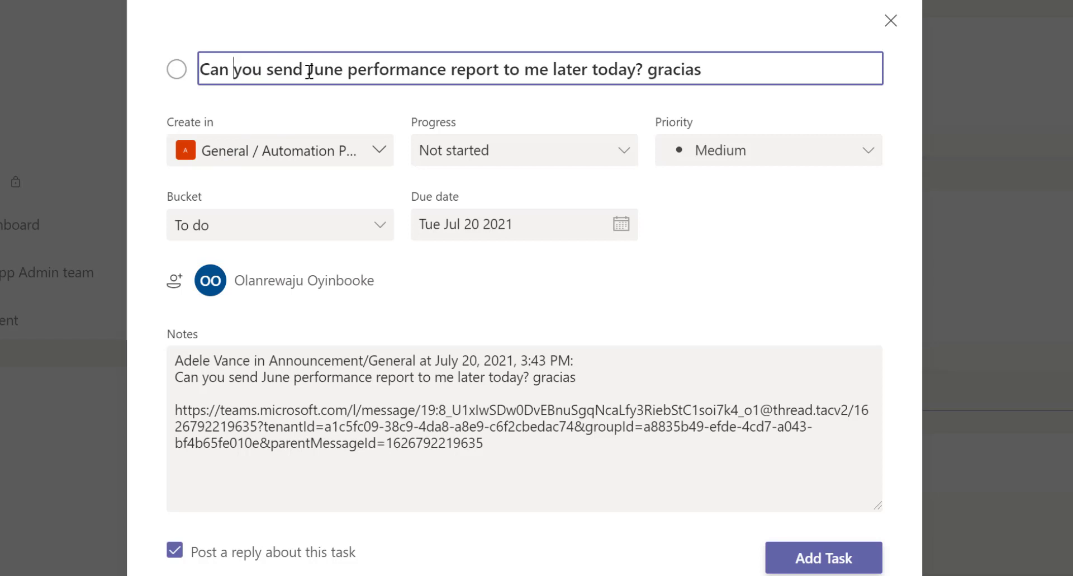
Step: Trim the task title down to 'June performance report'
drag(309, 71, 2, 86)
key(BackSpace)
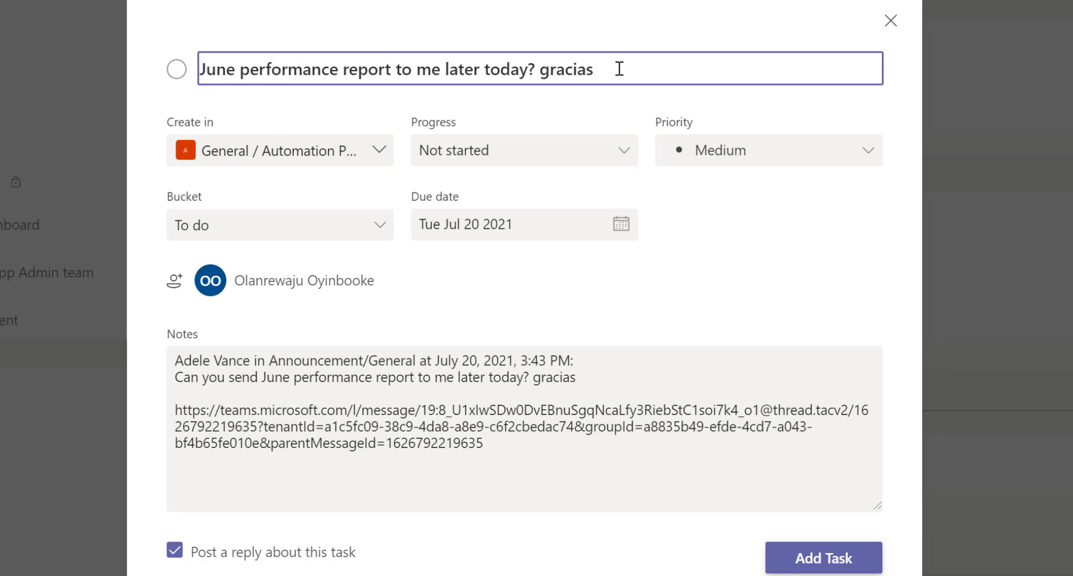
drag(619, 68, 392, 81)
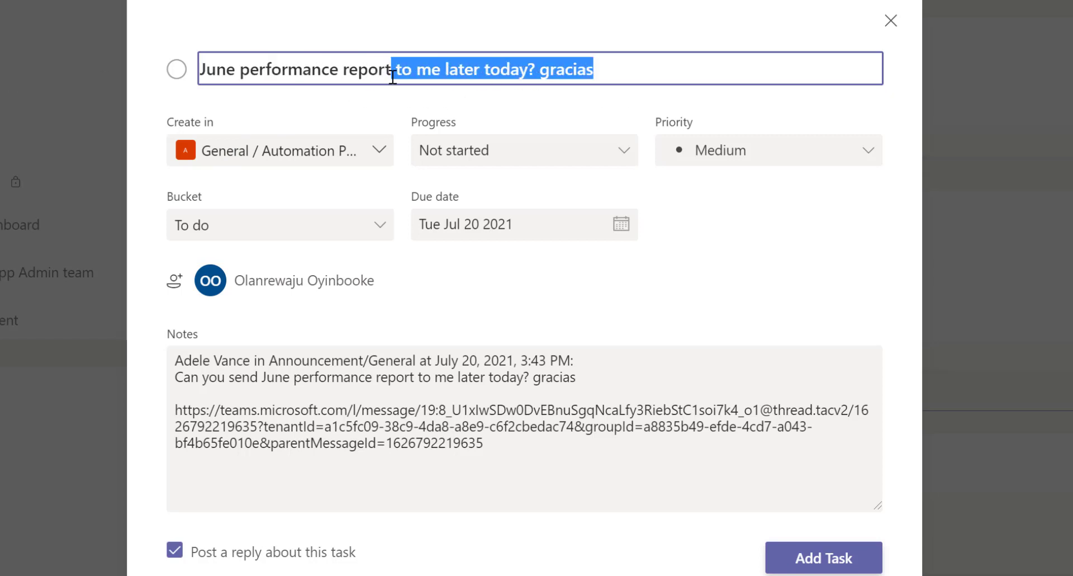
key(BackSpace)
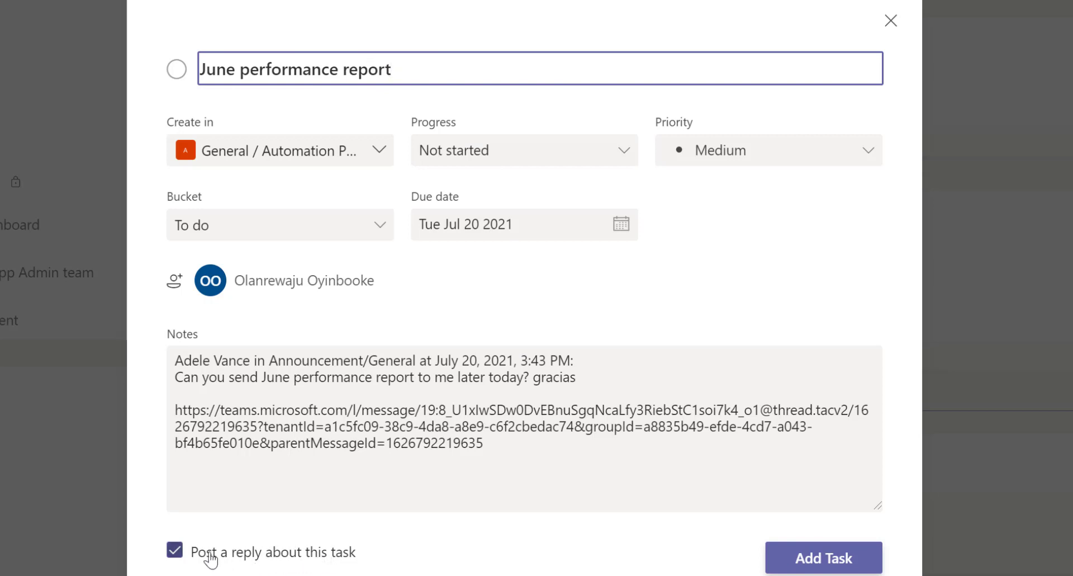
Step: Turn off 'Post a reply about this task' and add the task to the plan
click(185, 561)
click(184, 561)
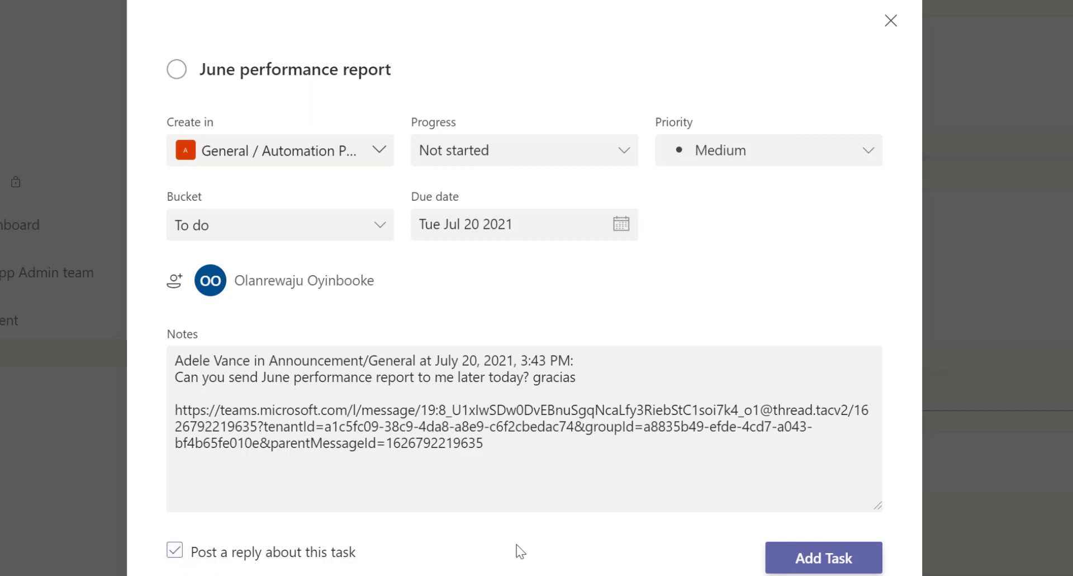
click(823, 559)
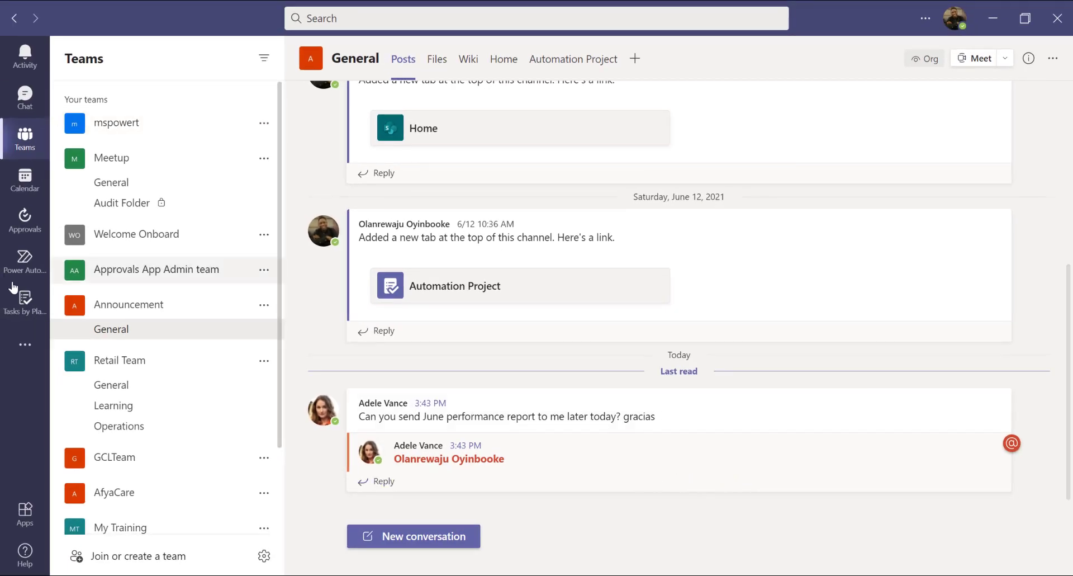
Step: Switch to the Tasks by Planner and To Do app from the left app bar
click(24, 305)
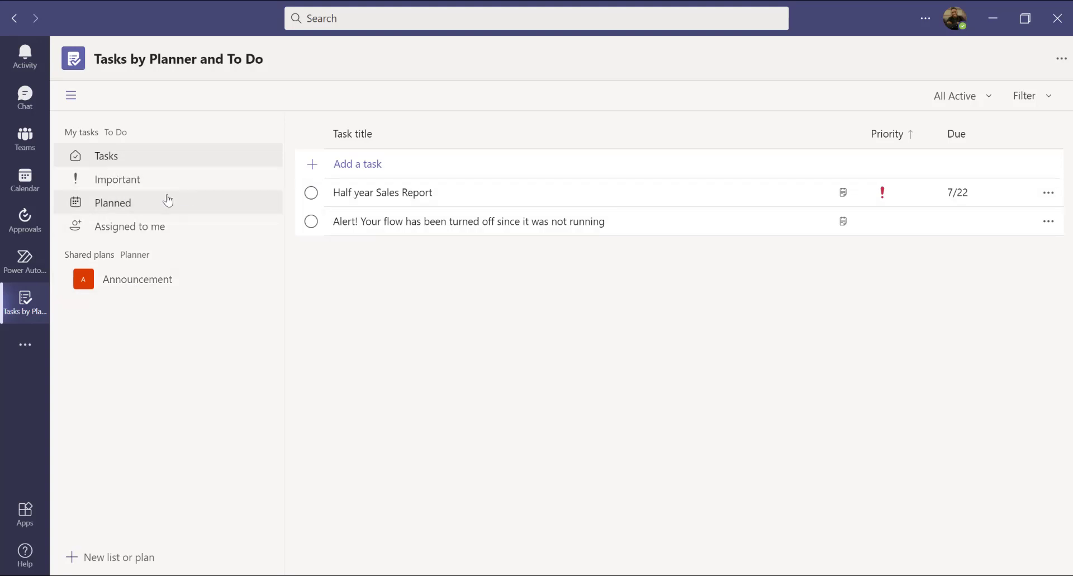
Step: Show Assigned to me, then open the Automation Project plan under Announcement's shared plans
click(139, 227)
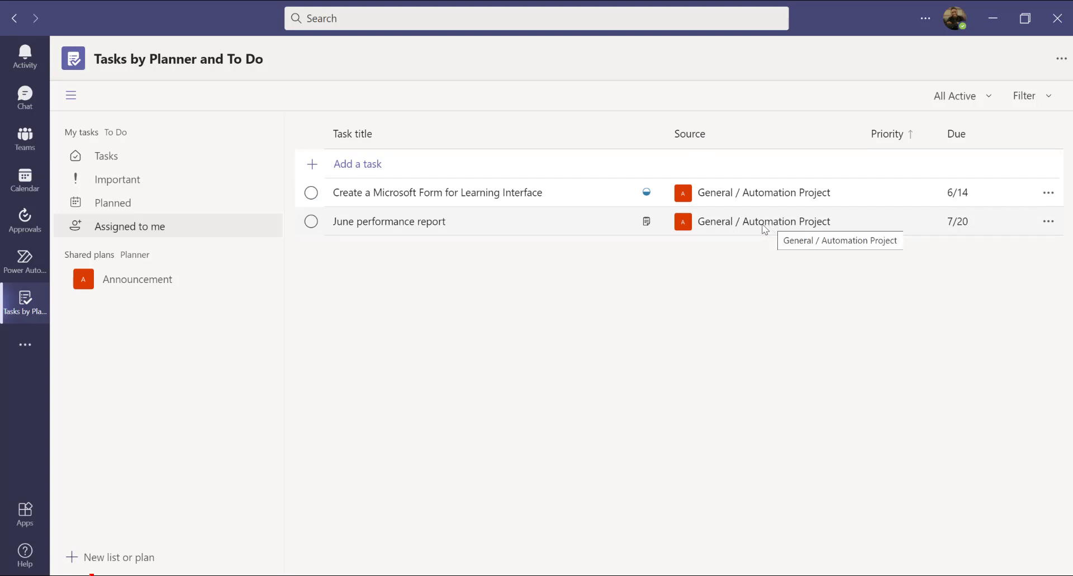
click(123, 282)
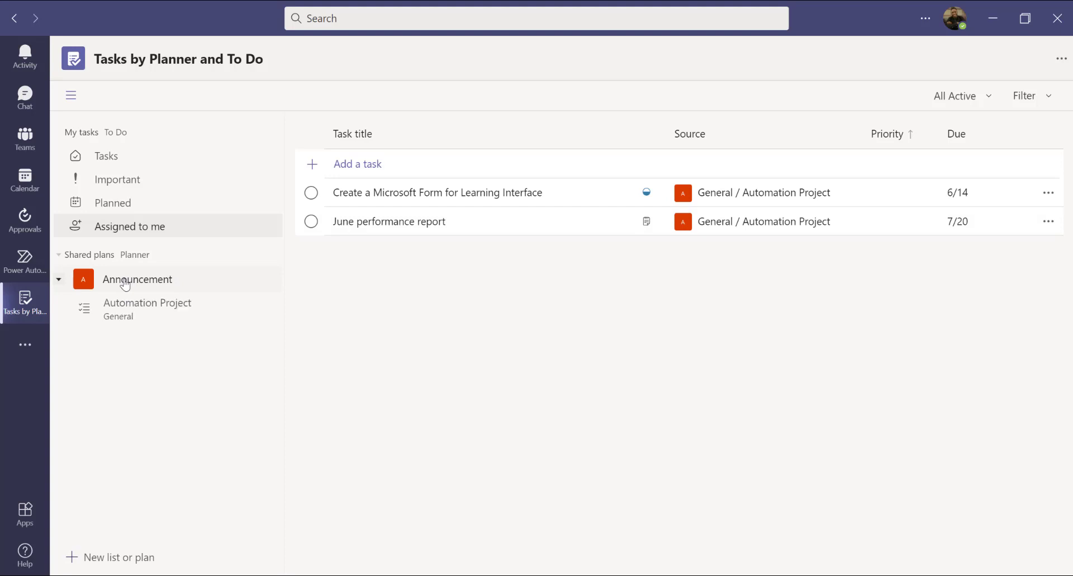
click(119, 314)
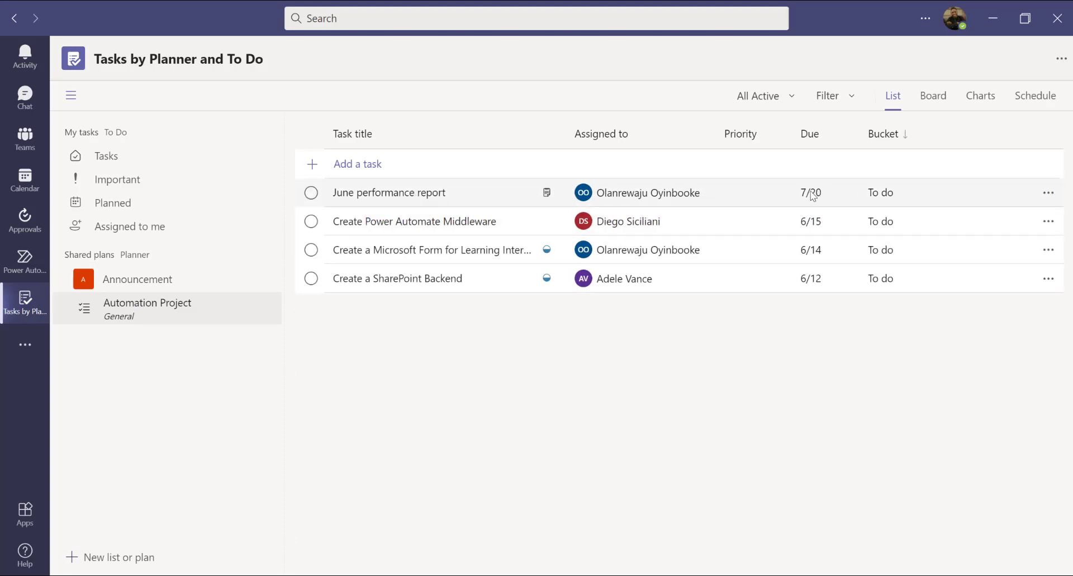
Step: Open the June performance report task details and set its progress to In progress
click(450, 194)
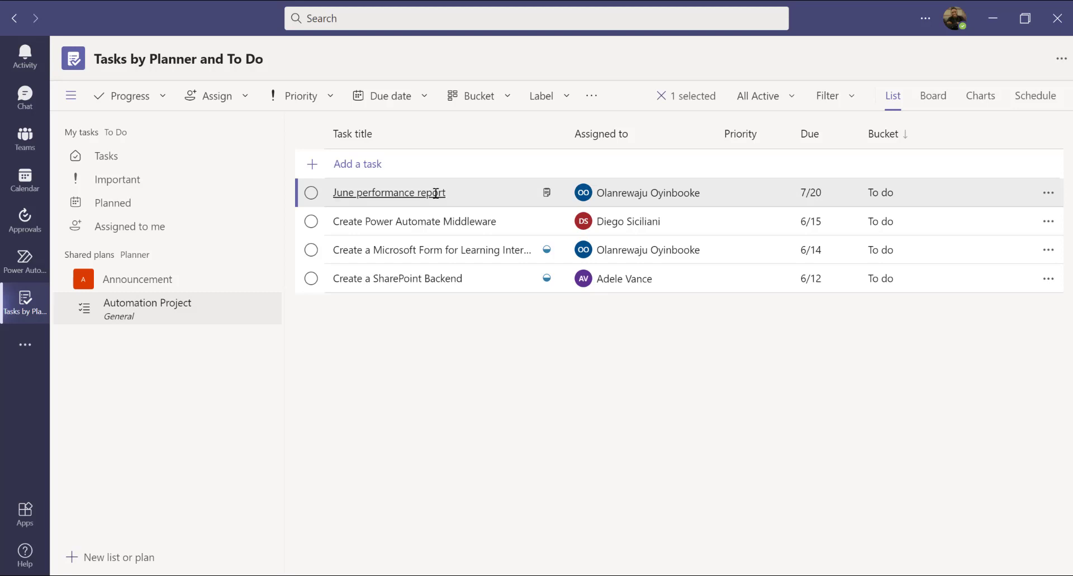
click(451, 196)
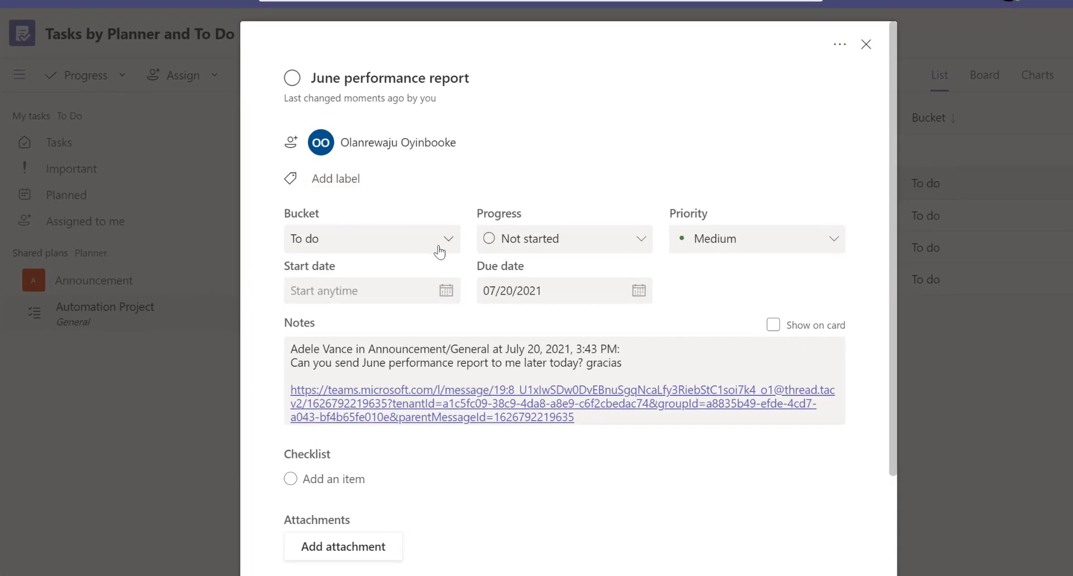
click(563, 240)
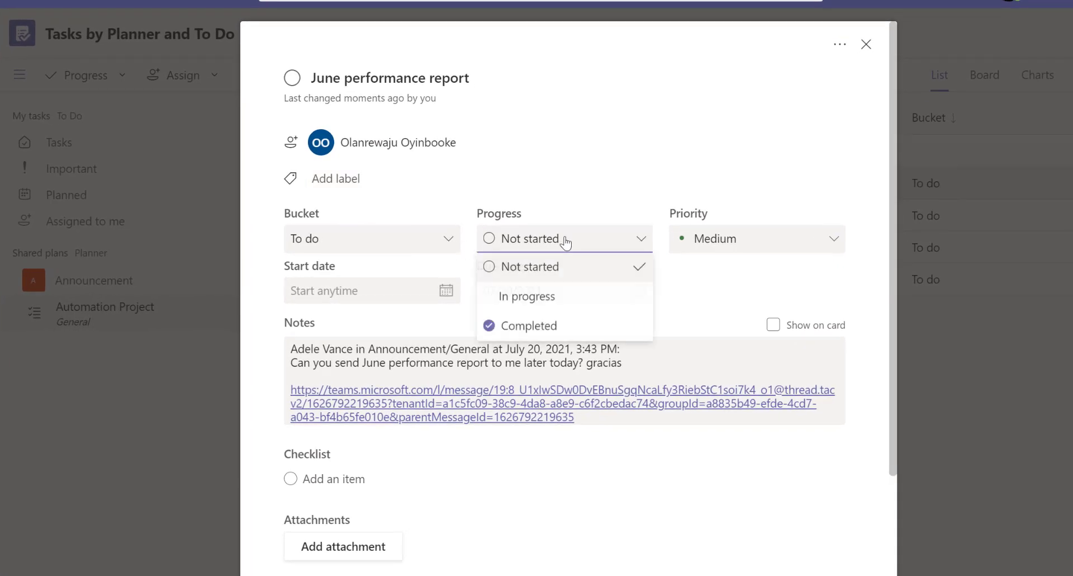
click(541, 299)
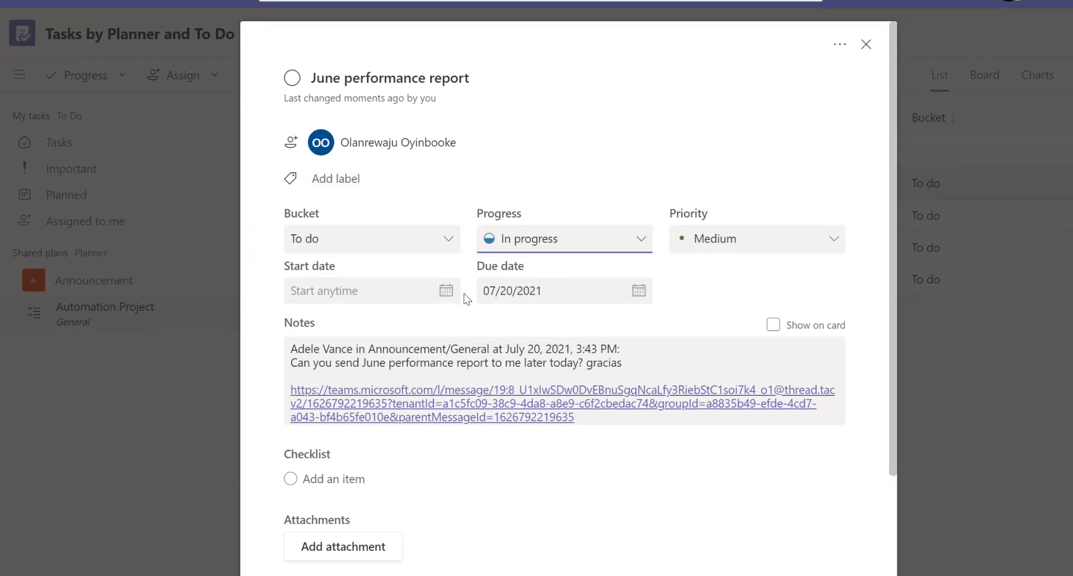
scroll(478, 295, down, 3)
scroll(477, 295, down, 1)
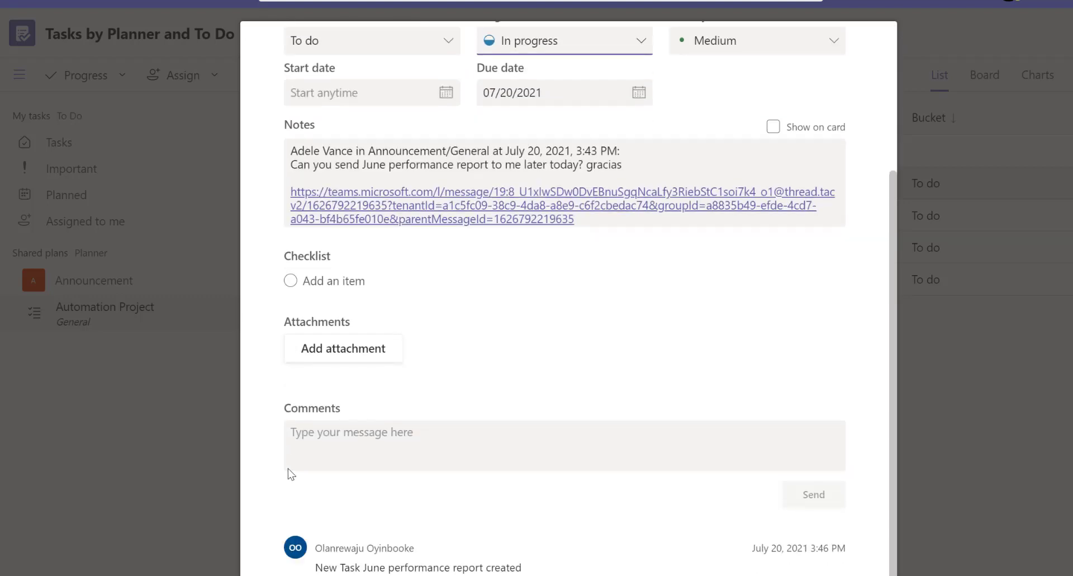
click(317, 447)
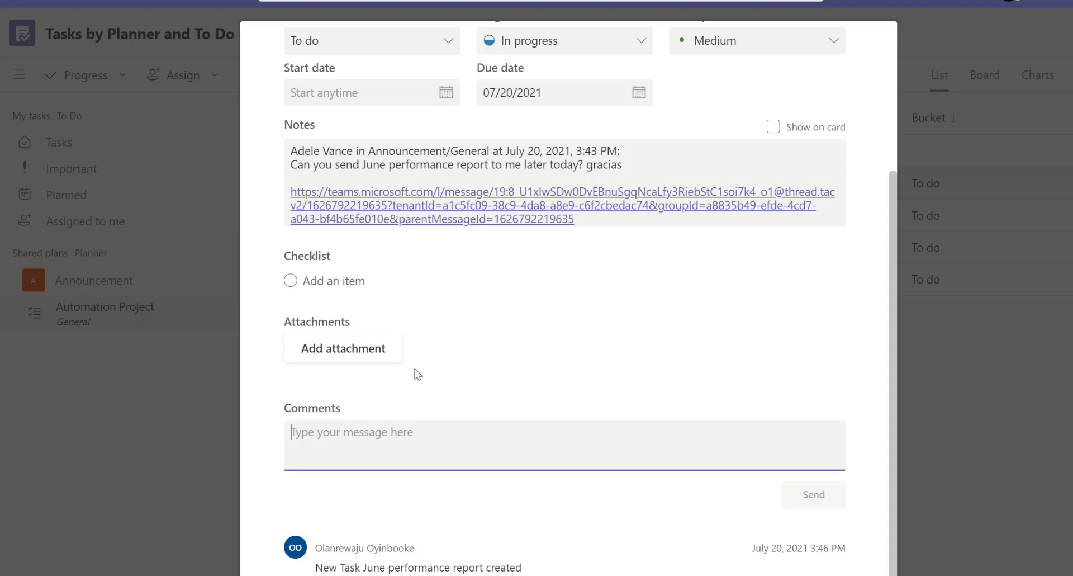
scroll(670, 333, up, 2)
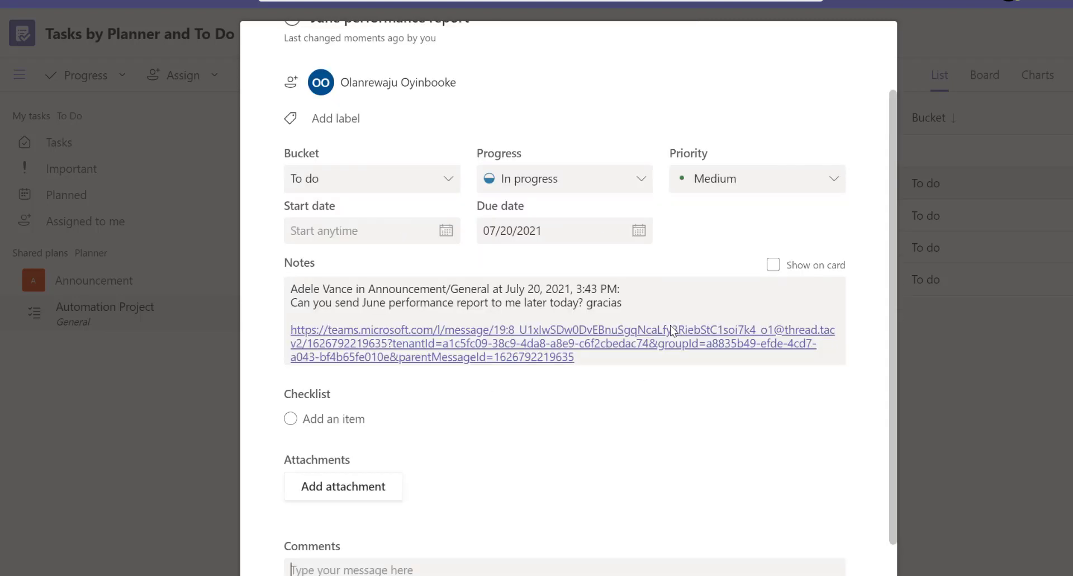
scroll(674, 331, up, 1)
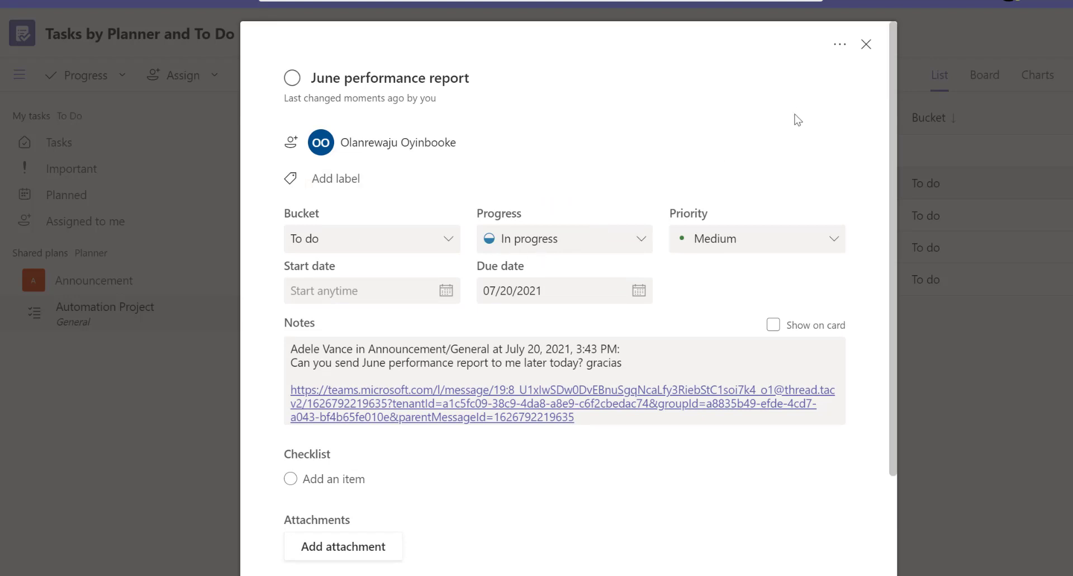